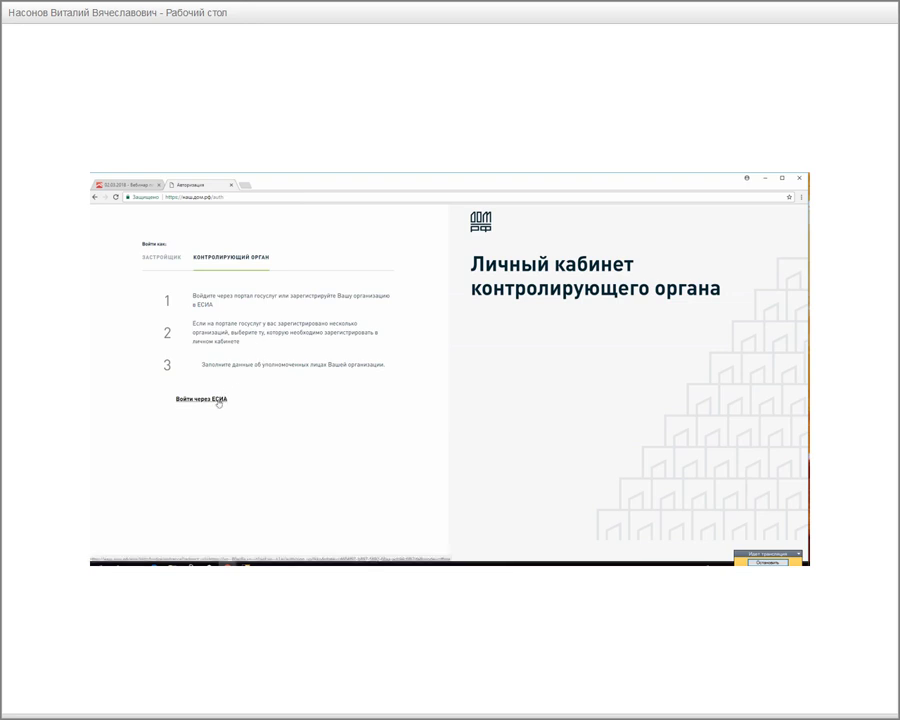
Sign in to the supervisory authority's account through ЕСИА by entering the account password.
left_click(219, 401)
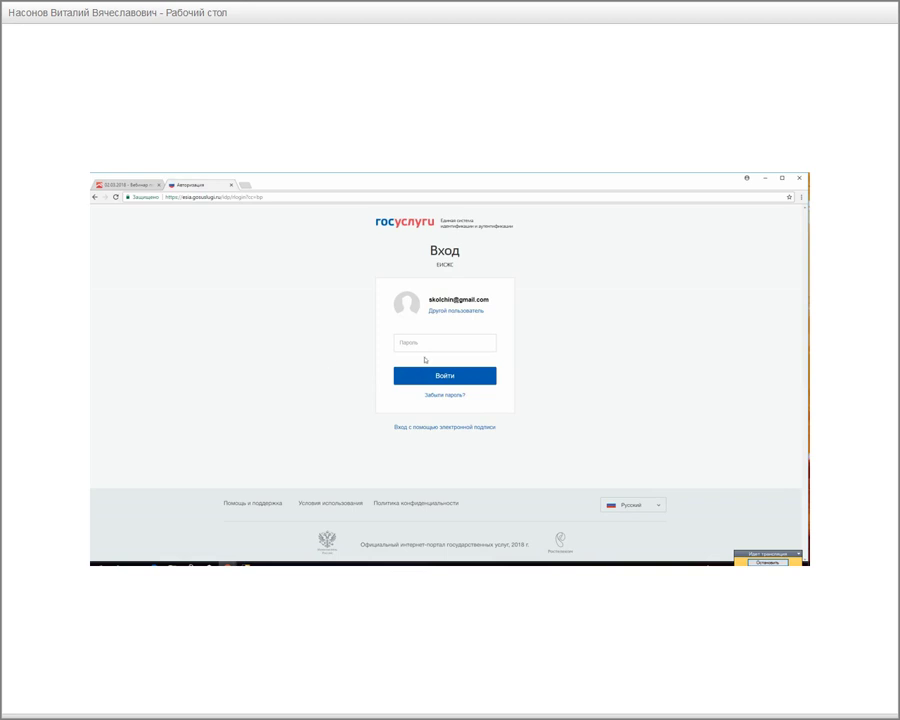
left_click(426, 344)
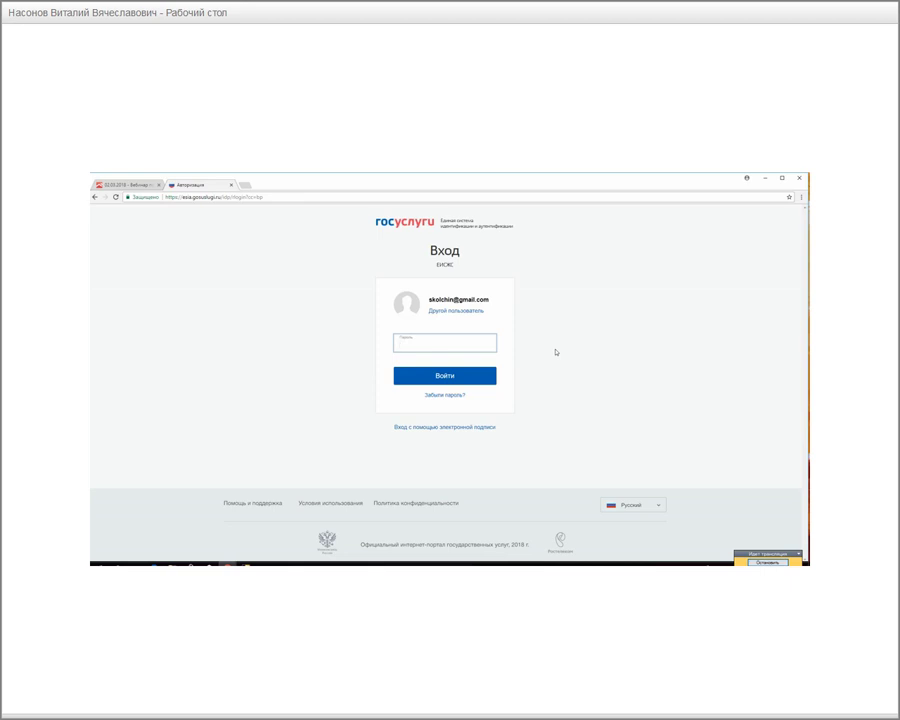
type("••••••••")
left_click(443, 377)
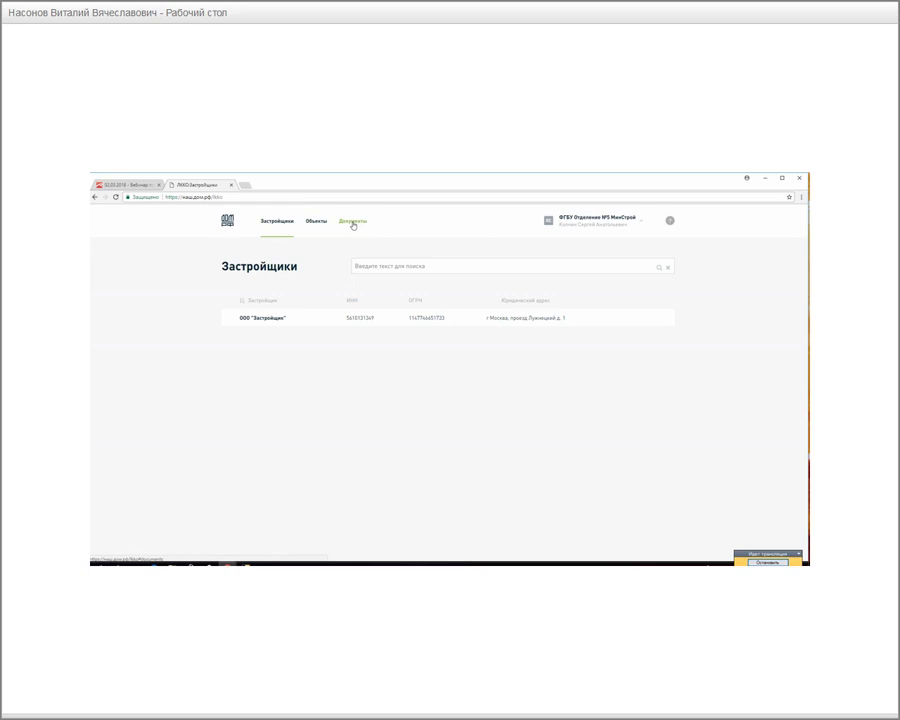
Open the organization's data in the profile of ФГБУ Отделение №5 МинСтрой.
mouse_move(578, 224)
left_click(594, 224)
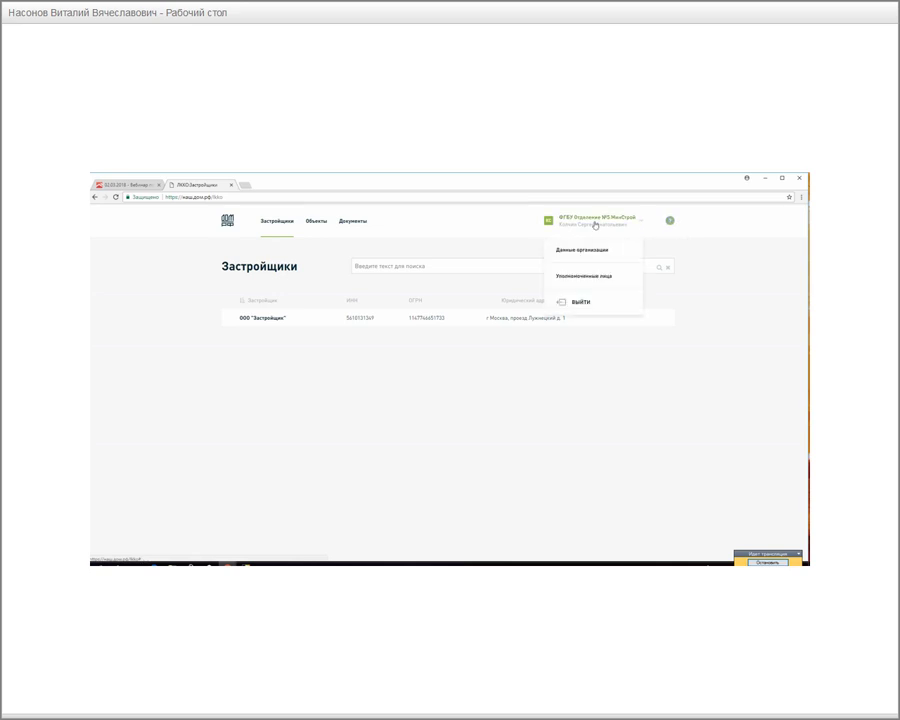
left_click(600, 252)
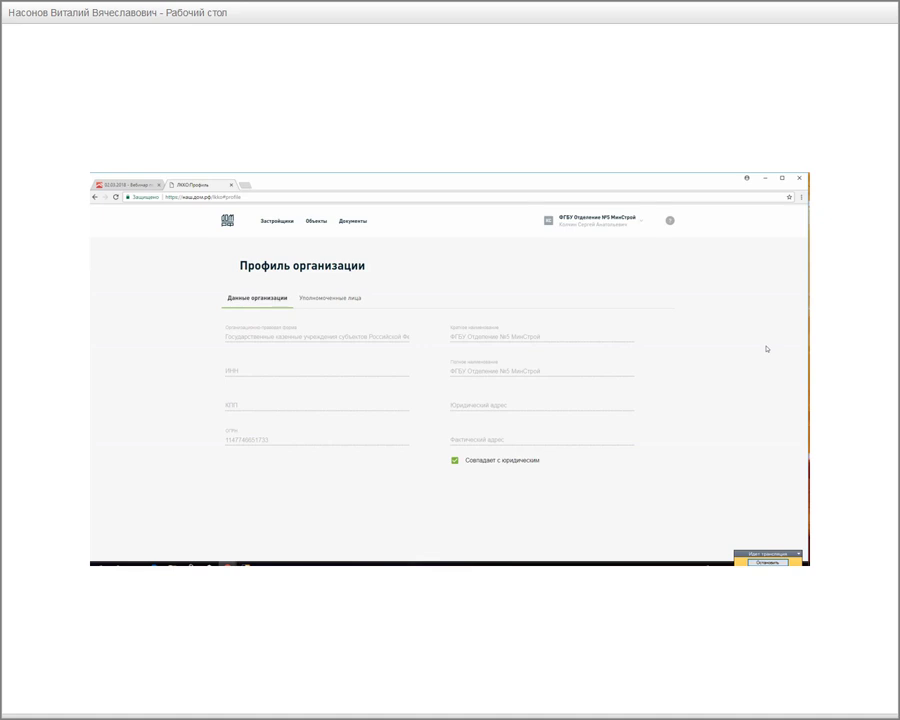
Add an authorized person with their full name, position Руководитель отдела and department Отдел номер один, save, and reload the page.
left_click(346, 300)
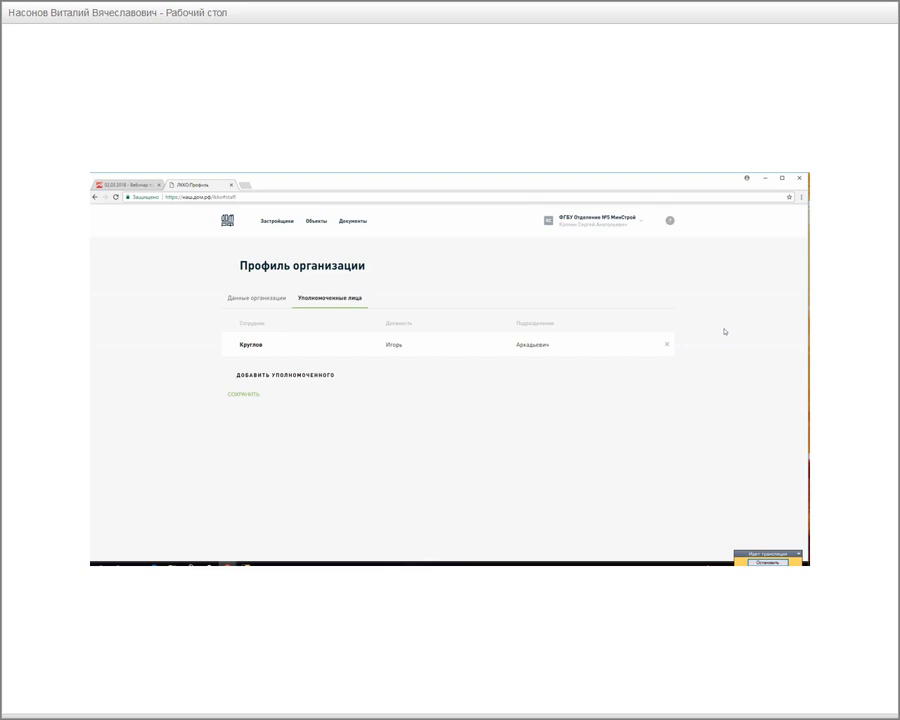
left_click(309, 377)
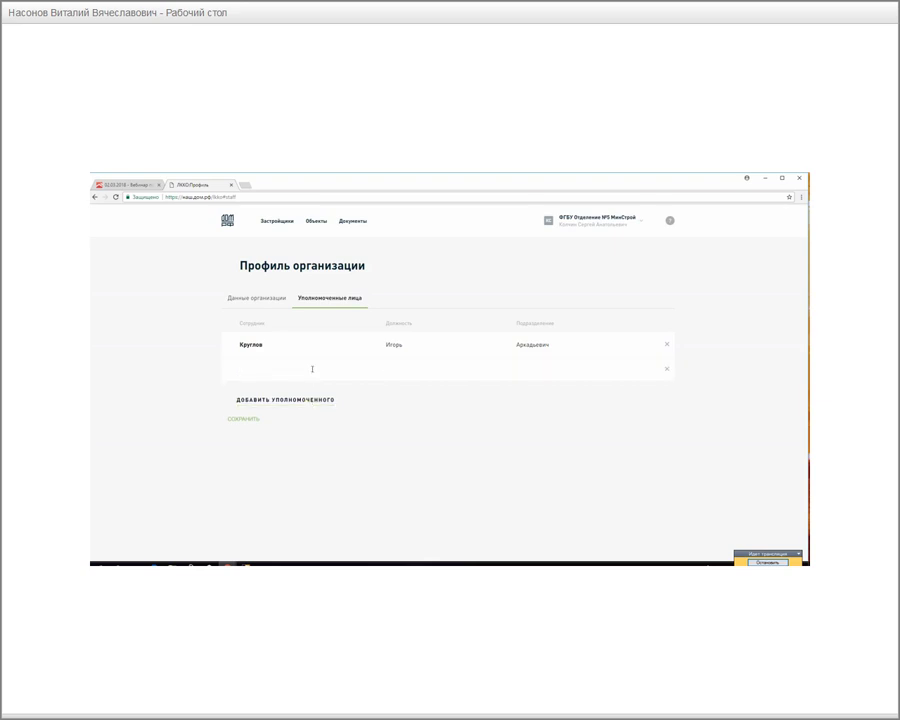
type("Иванов Иван Иванович")
key("Tab")
type("Руководитель отдела")
key("Tab")
type("Отдел номер один")
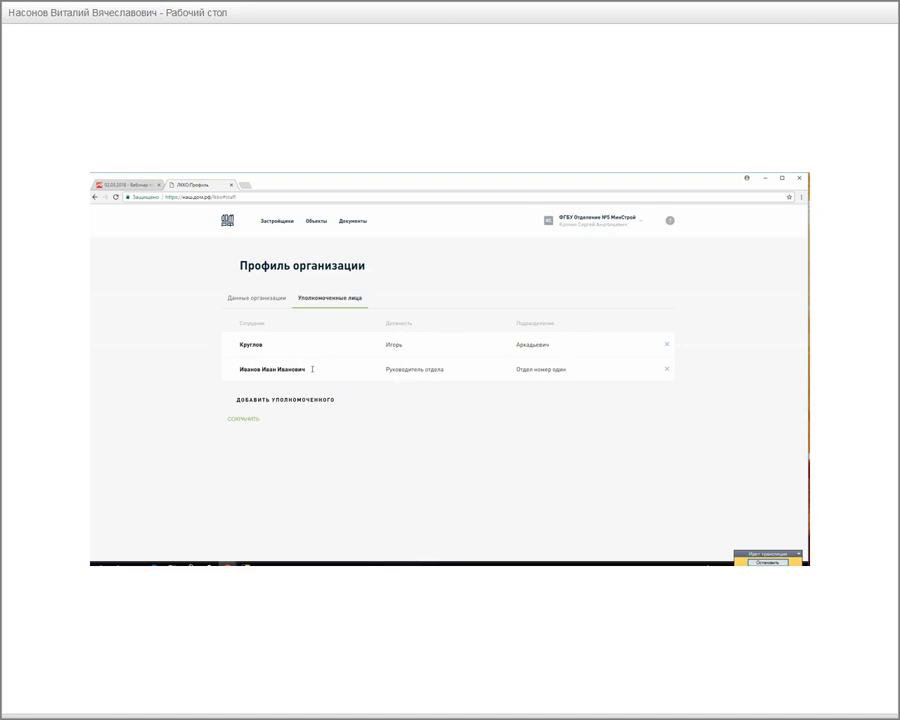
left_click(246, 422)
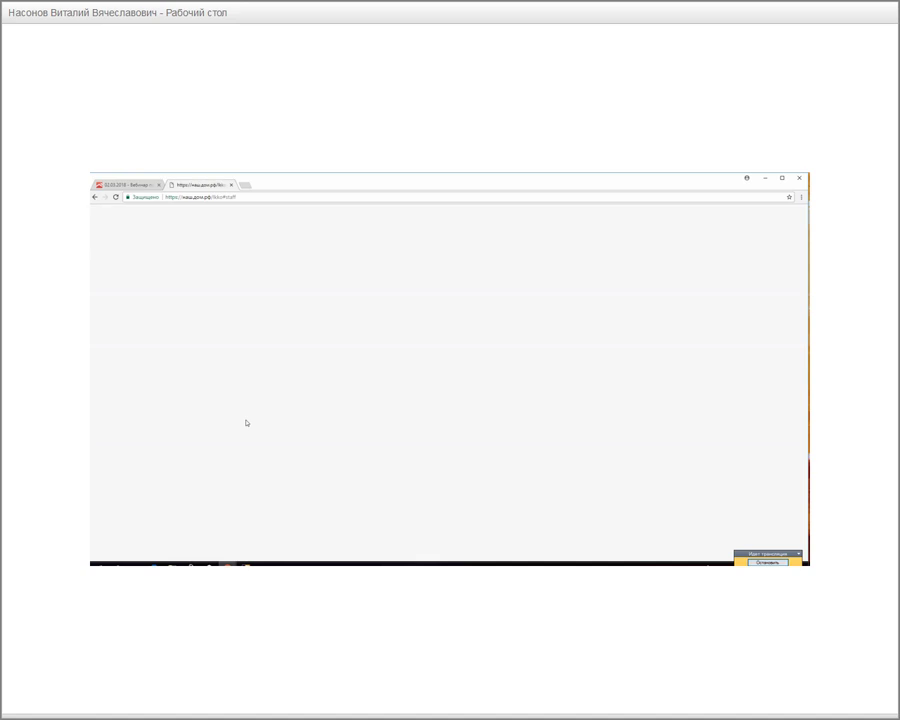
left_click(116, 197)
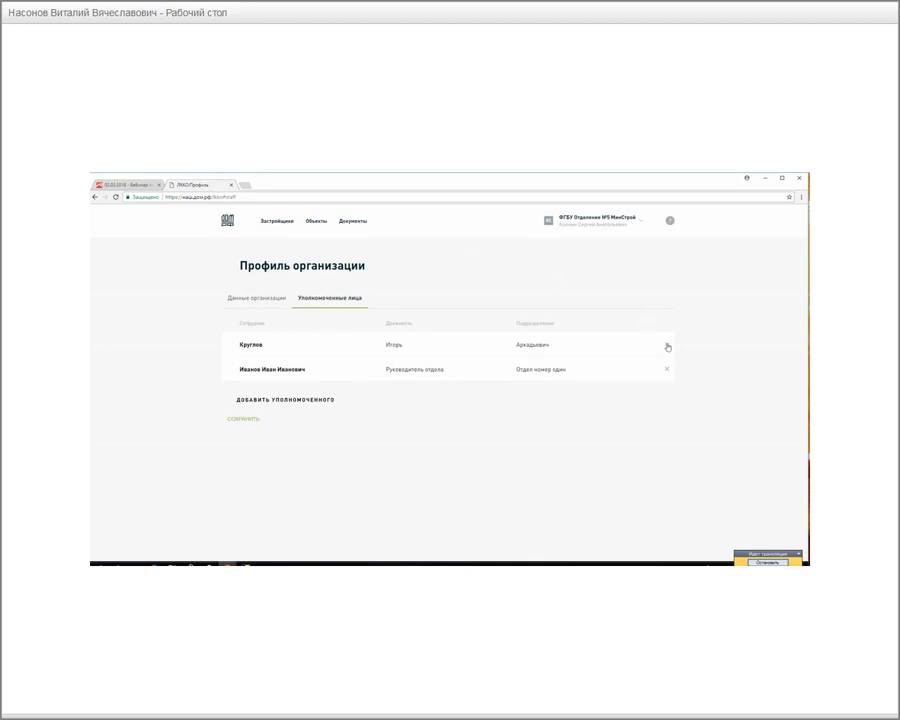
Delete the first employee from the organization's list of authorized persons.
left_click(667, 345)
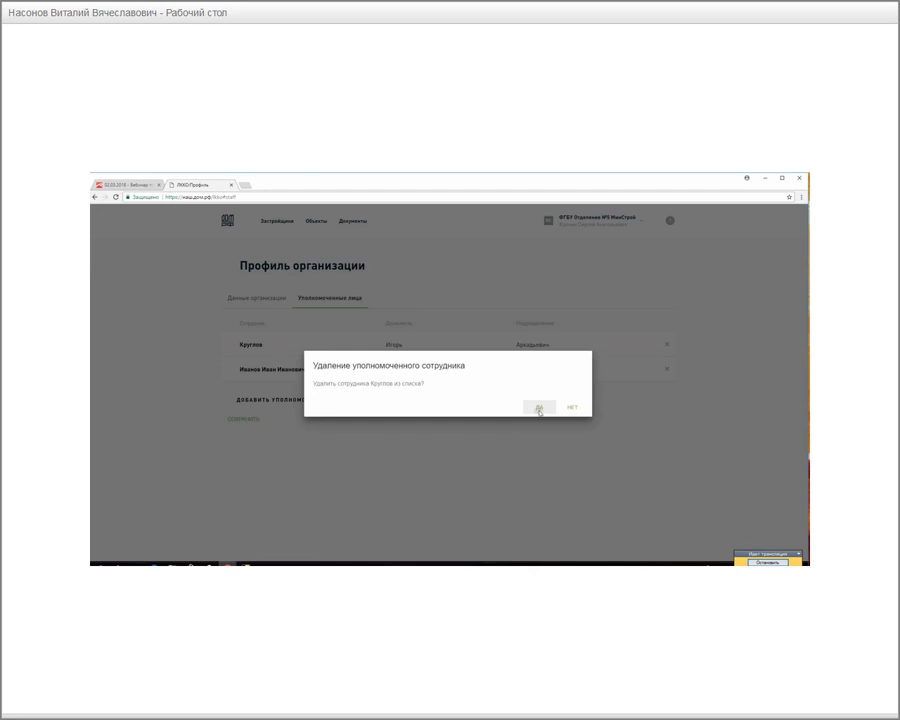
left_click(539, 409)
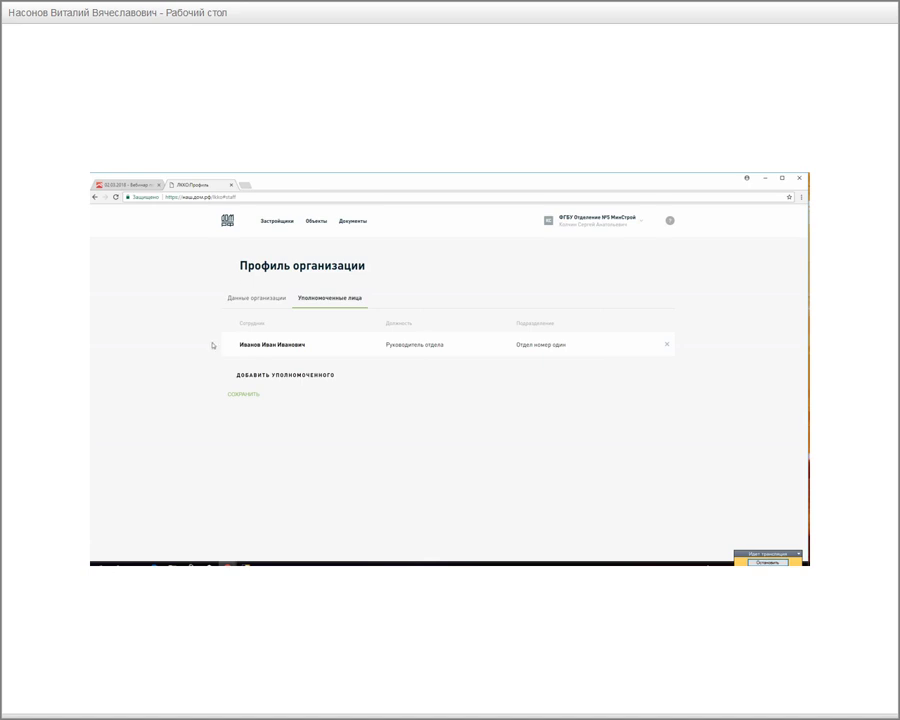
Open ООО "Застройщик" from the developers list and look over its organization data, project declarations, objects and documents.
left_click(273, 221)
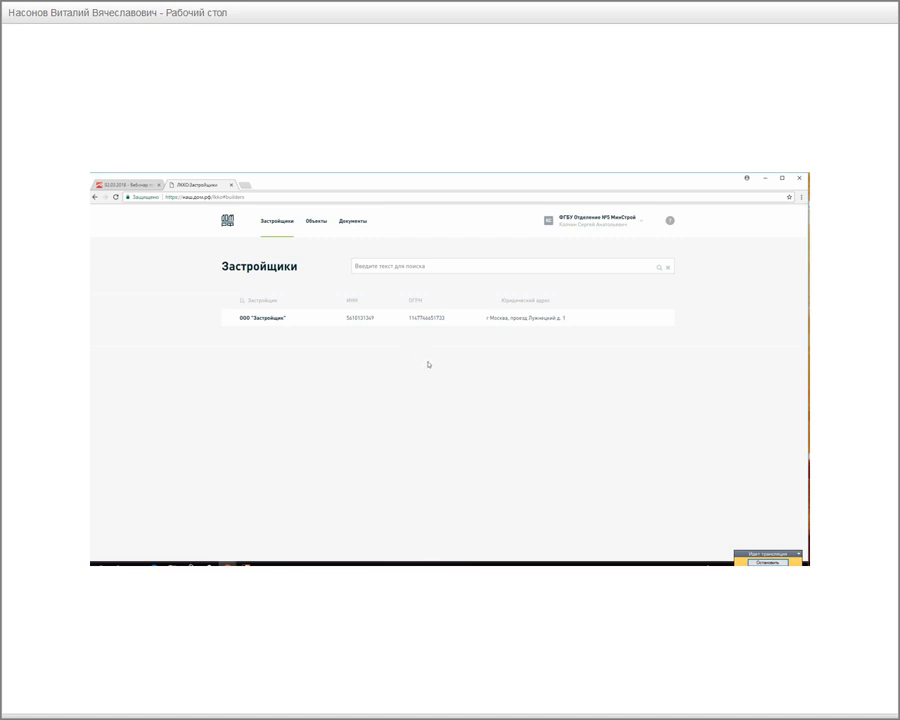
left_click(362, 319)
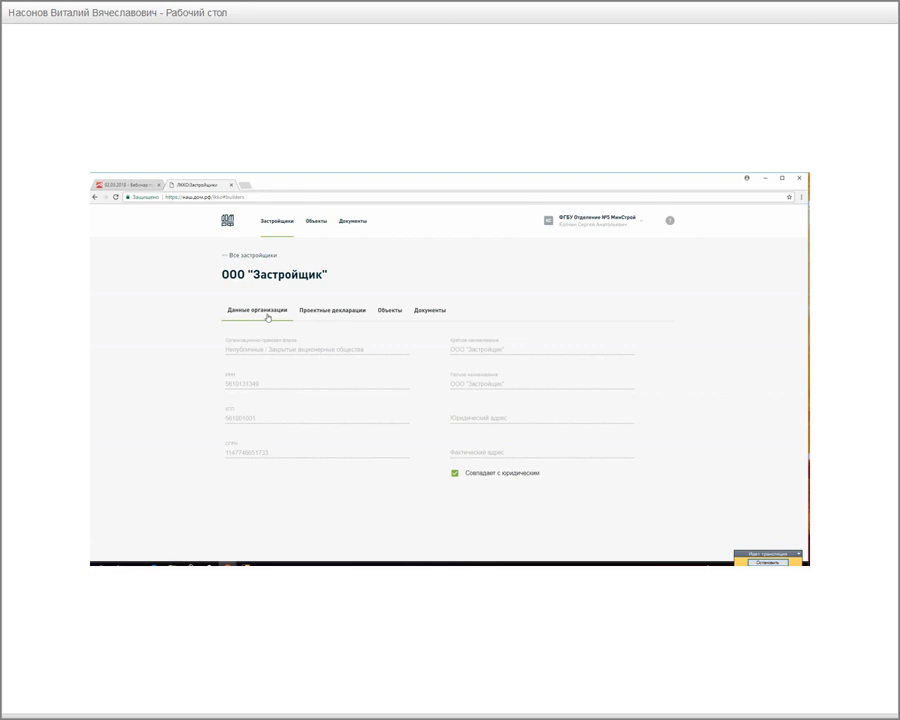
left_click(321, 314)
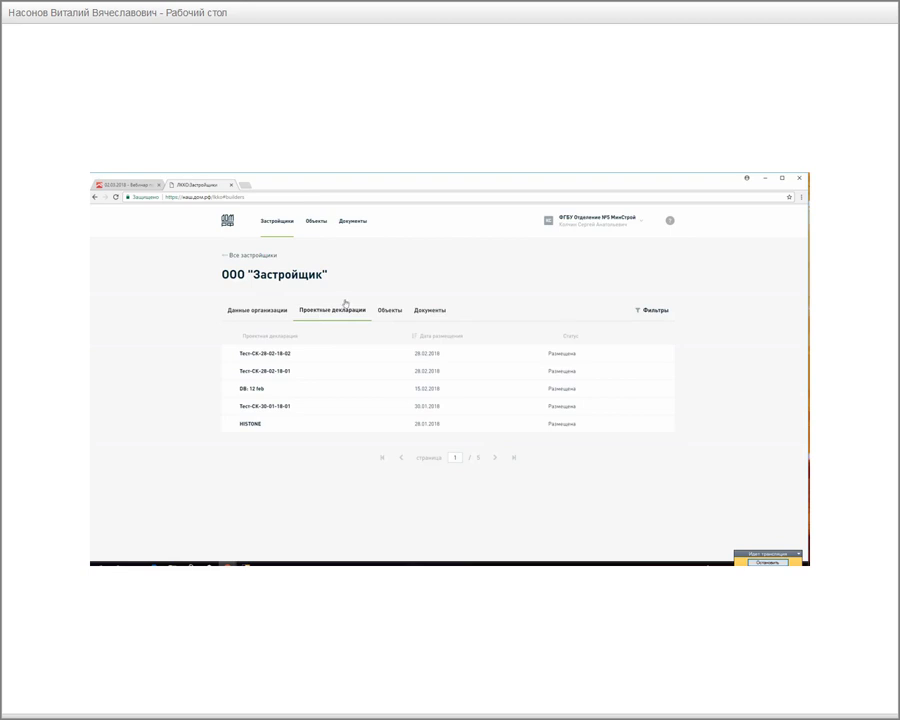
left_click(396, 314)
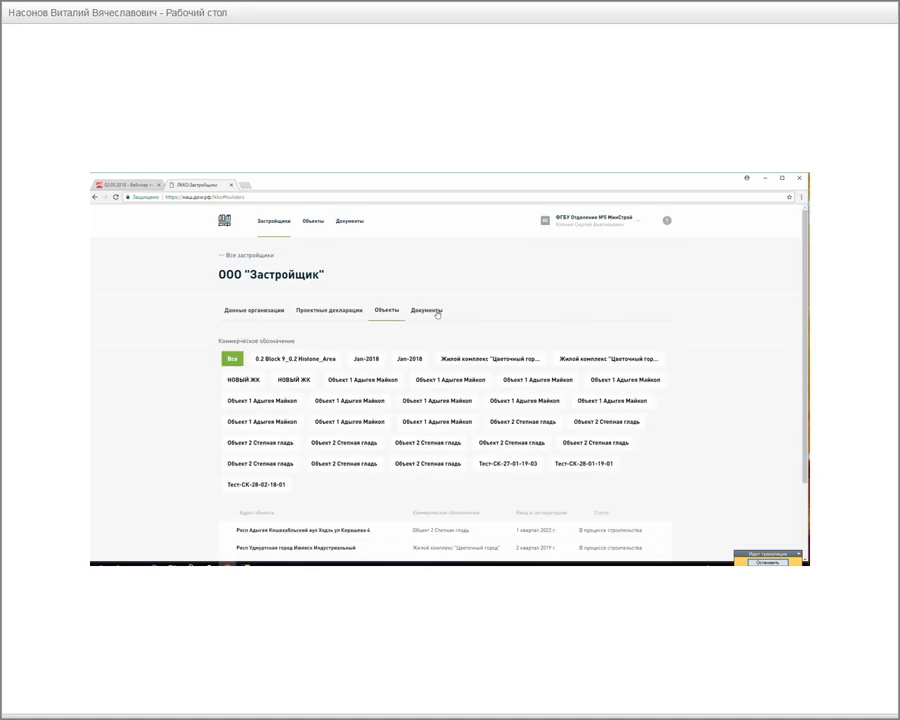
left_click(437, 312)
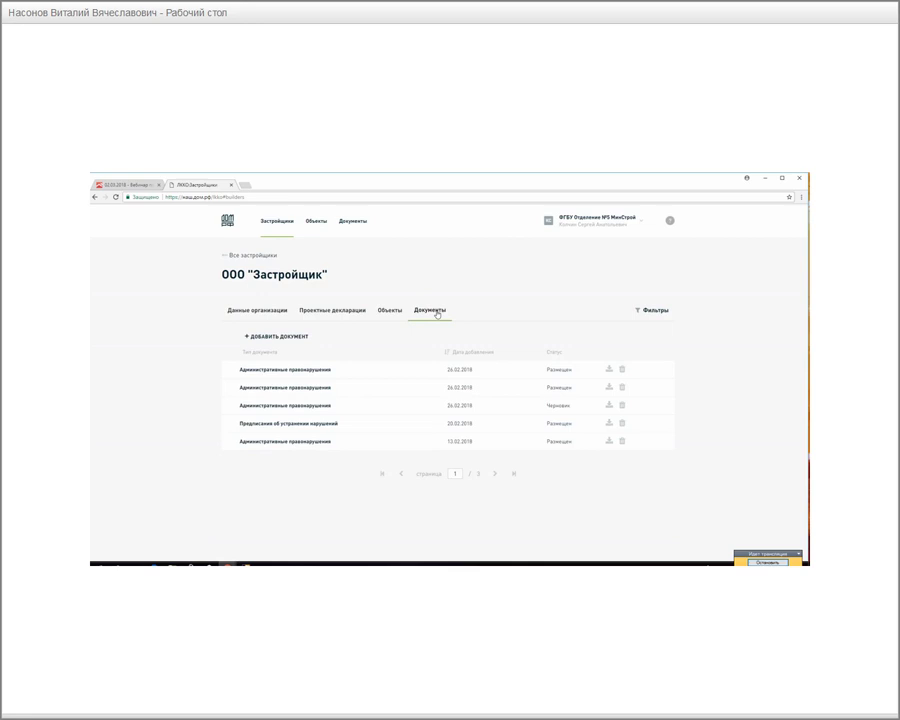
Open the developer's project declaration Тест-СК-28-02-18-02 and look through its developer information.
left_click(334, 313)
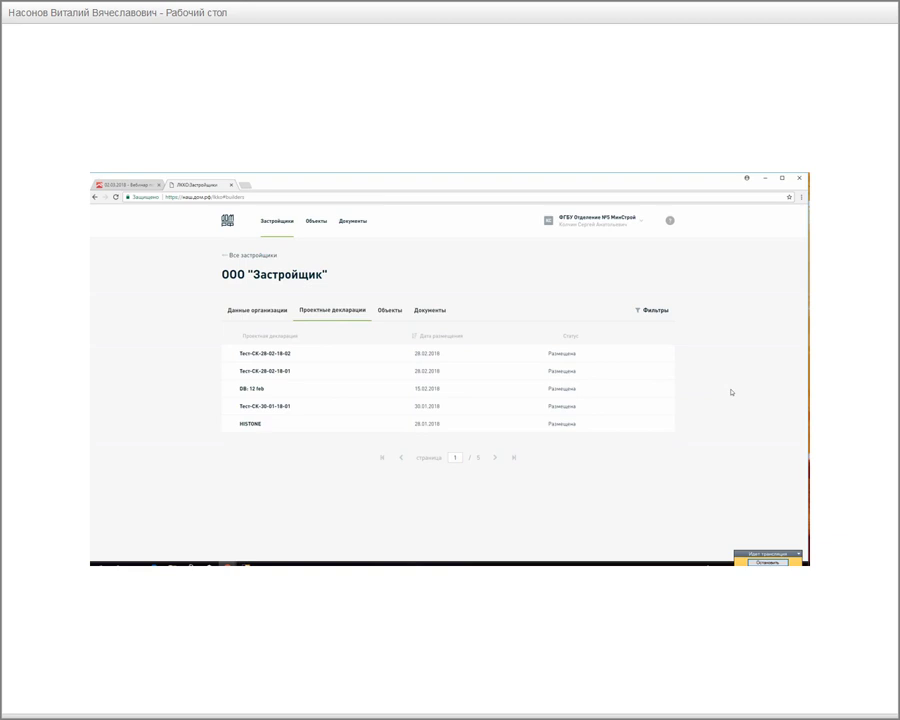
left_click(437, 358)
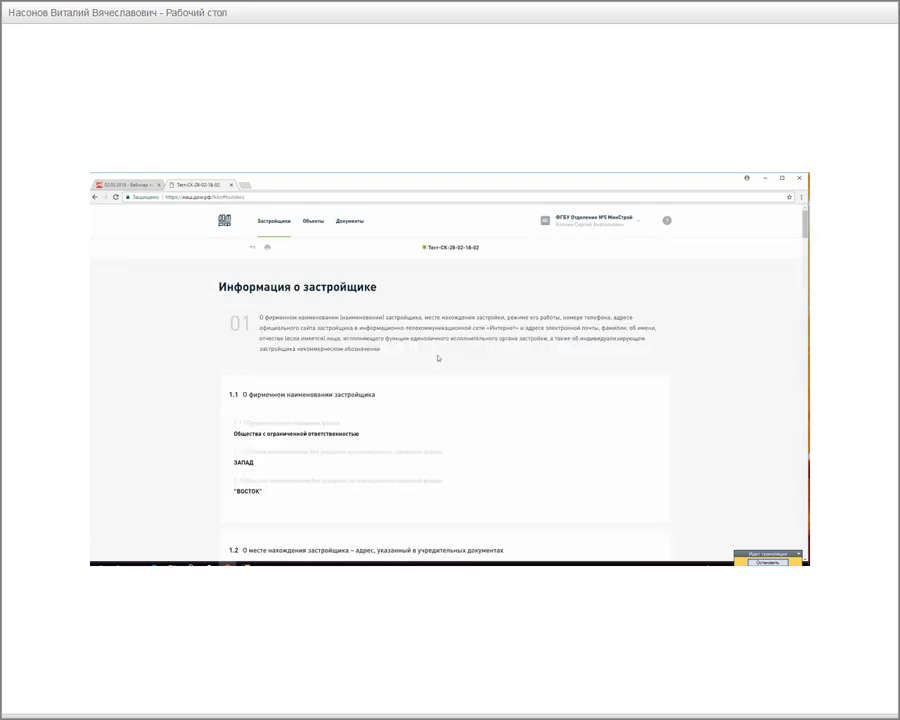
scroll(450, 378, "down", 2)
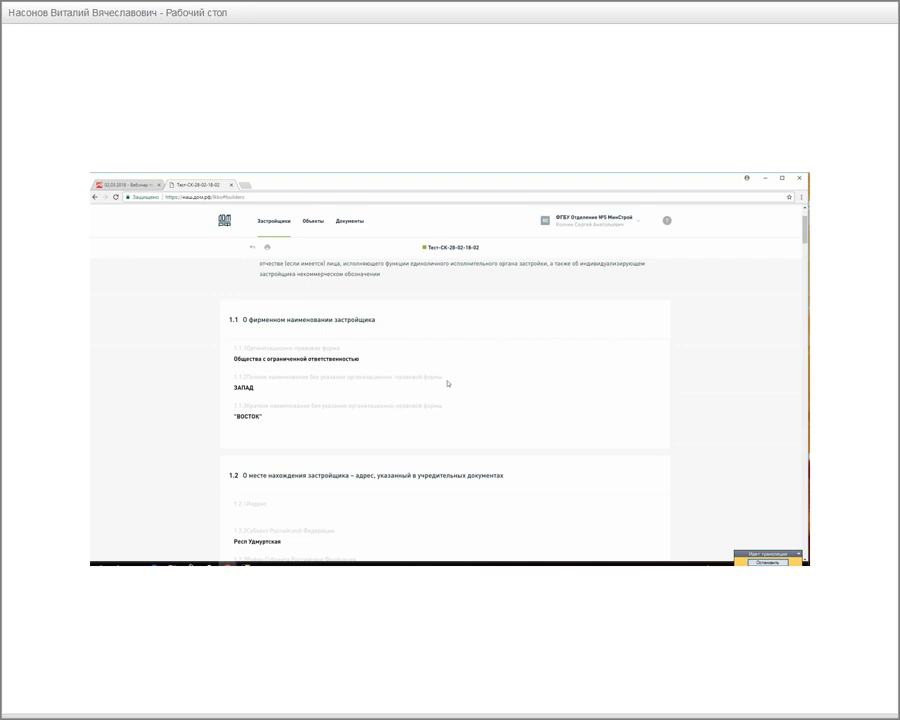
scroll(462, 350, "down", 2)
scroll(464, 352, "up", 3)
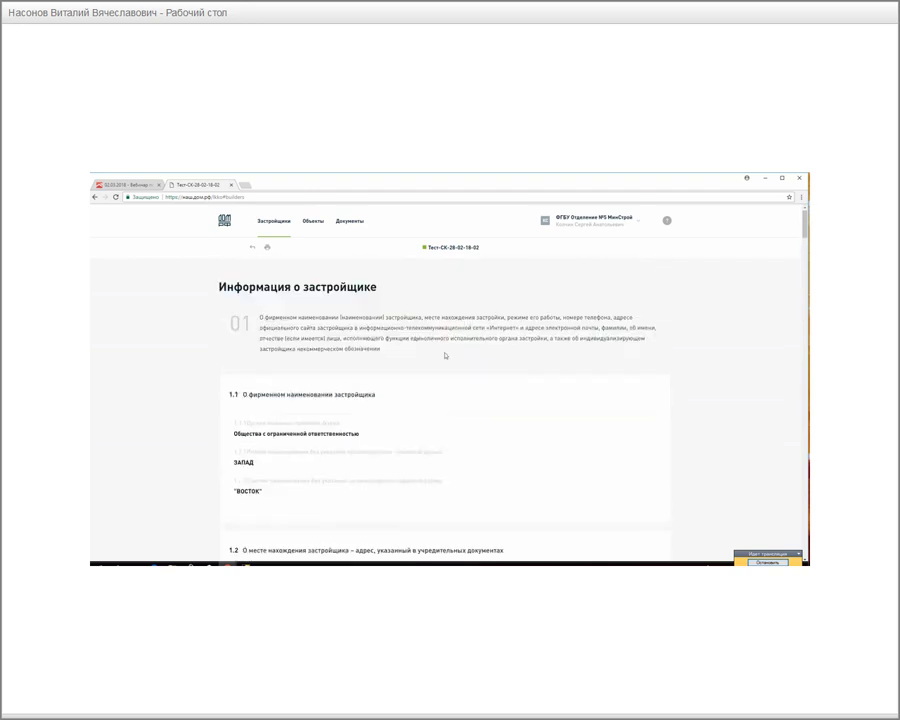
View the printable PDF version of the project declaration, close it, and return to the declarations list.
left_click(268, 248)
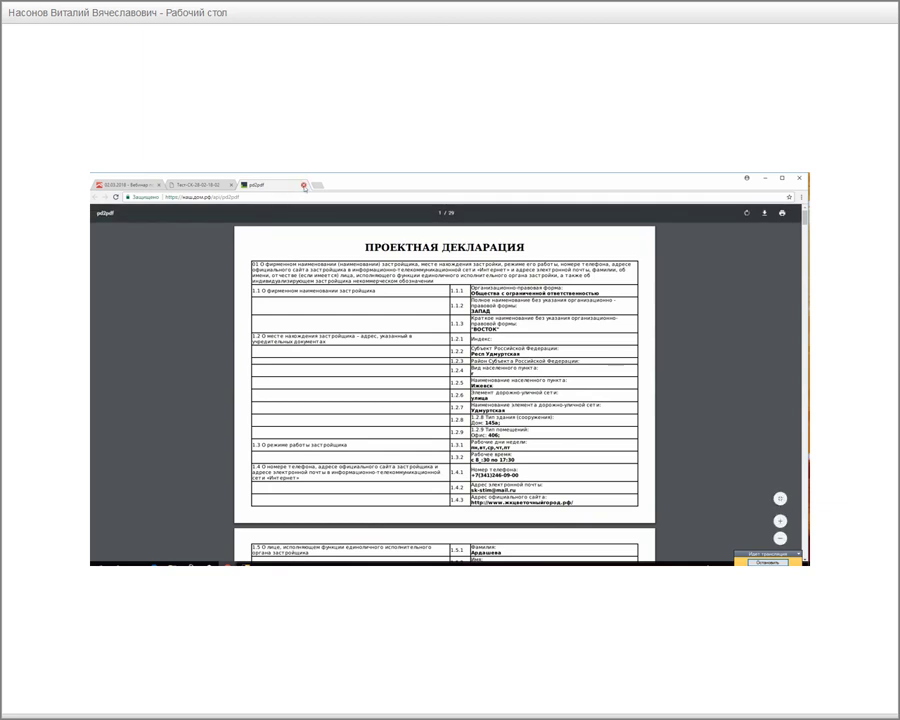
left_click(300, 185)
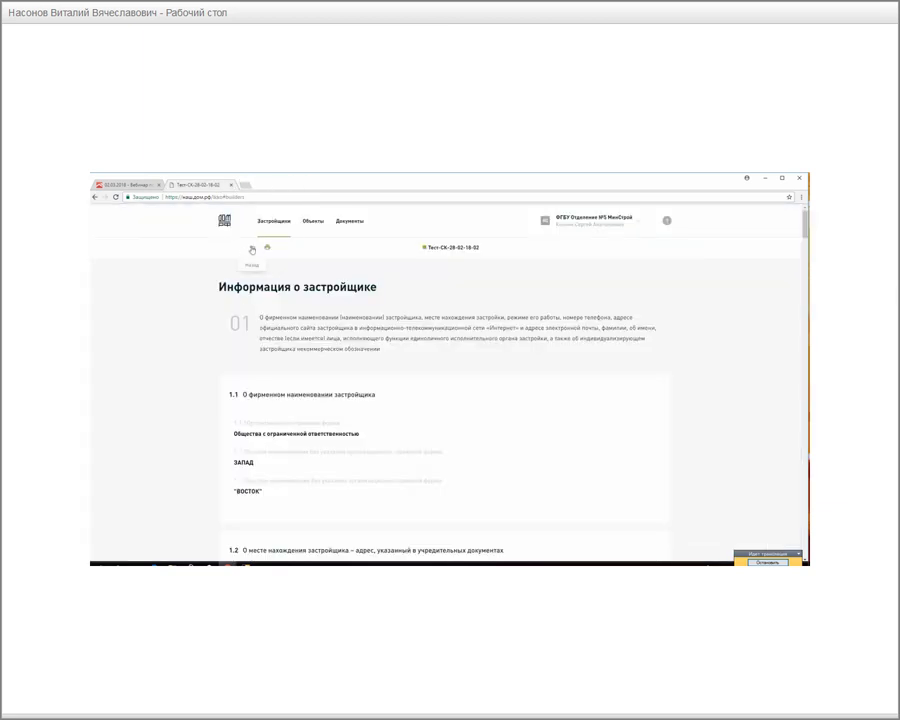
left_click(251, 248)
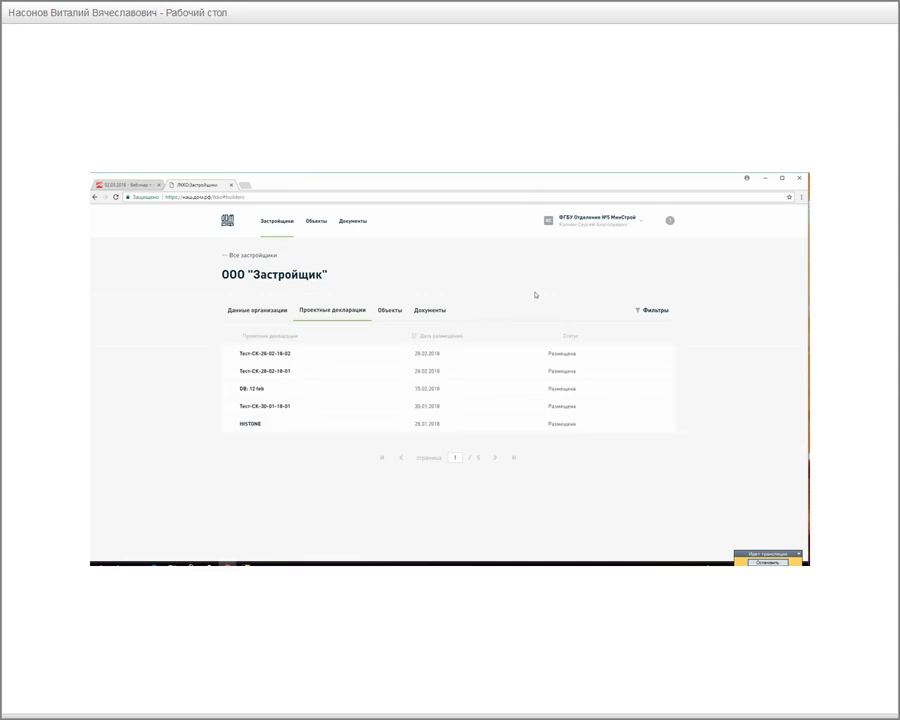
Sort the developer's project declarations by name and display the available filters.
left_click(287, 340)
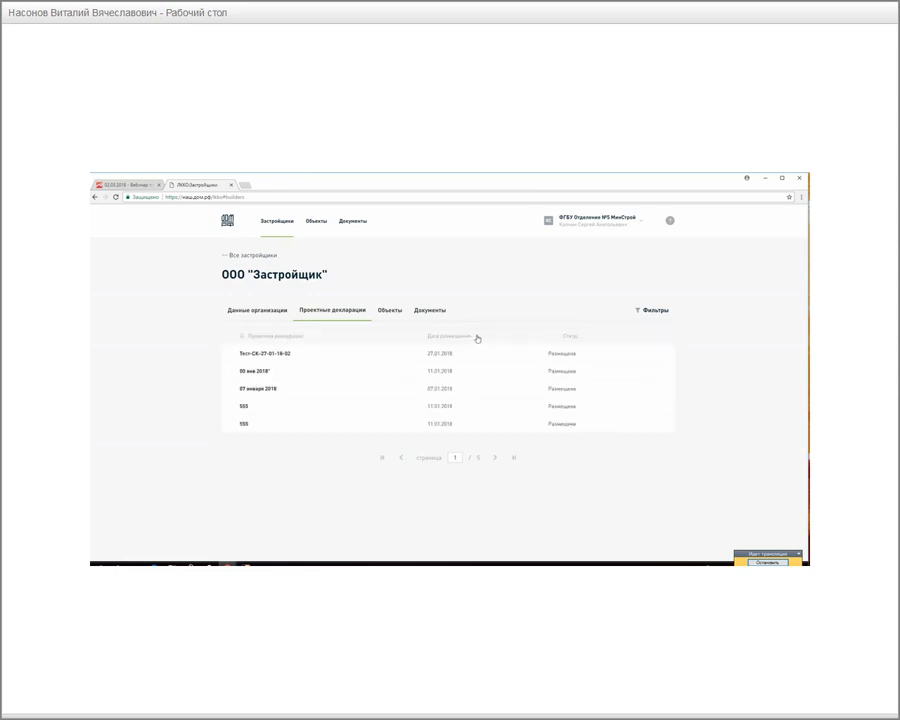
left_click(653, 311)
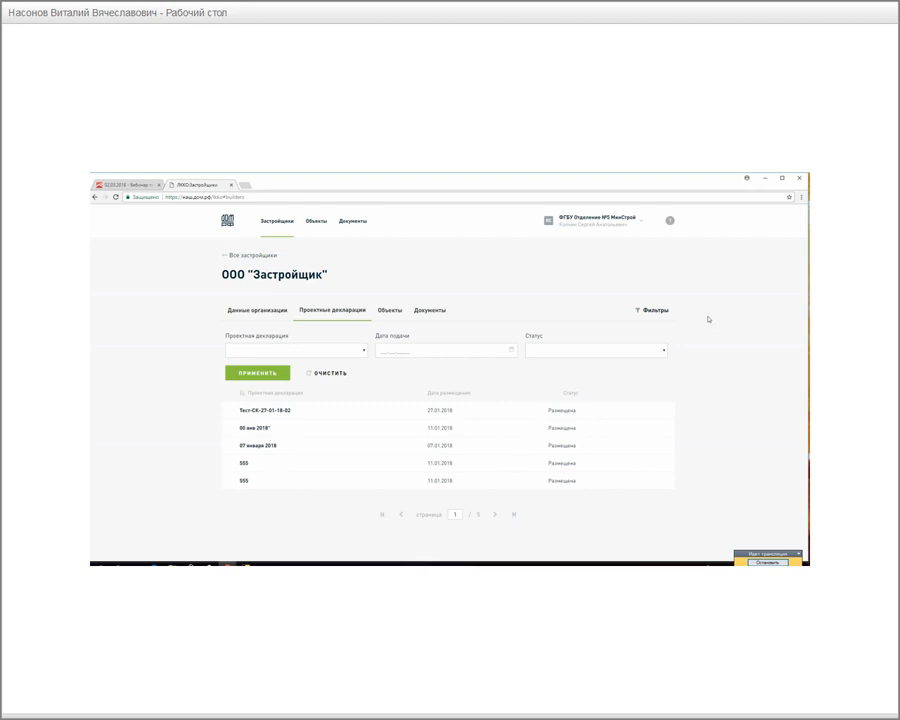
Filter the developer's objects by the commercial designation Жилой комплекс "Цветочный город" and open the object Респ Удмуртская город Ижевск Индустриальный.
left_click(390, 312)
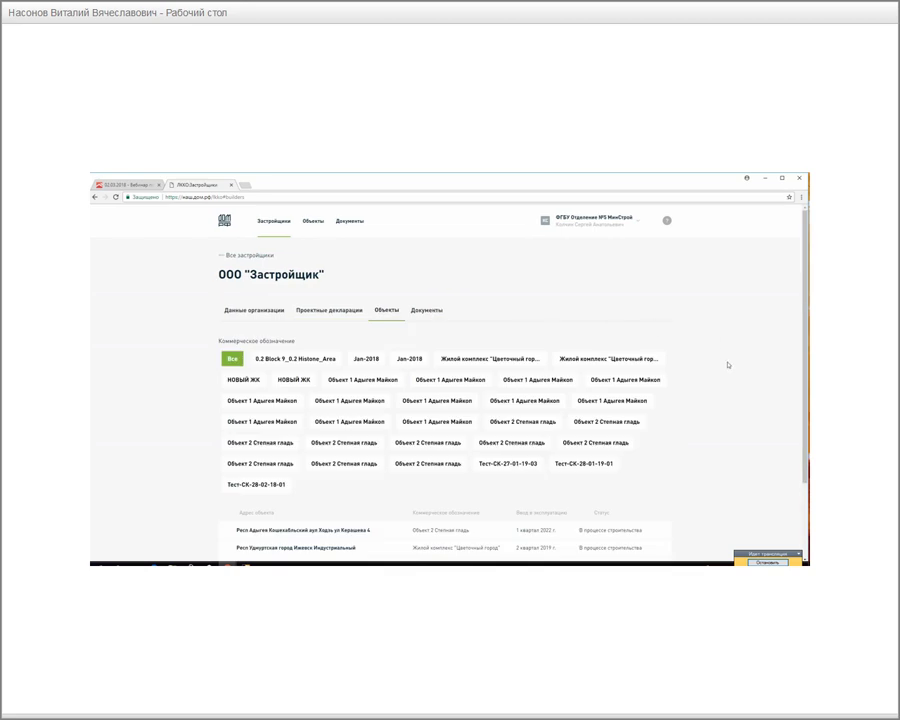
scroll(727, 365, "down", 2)
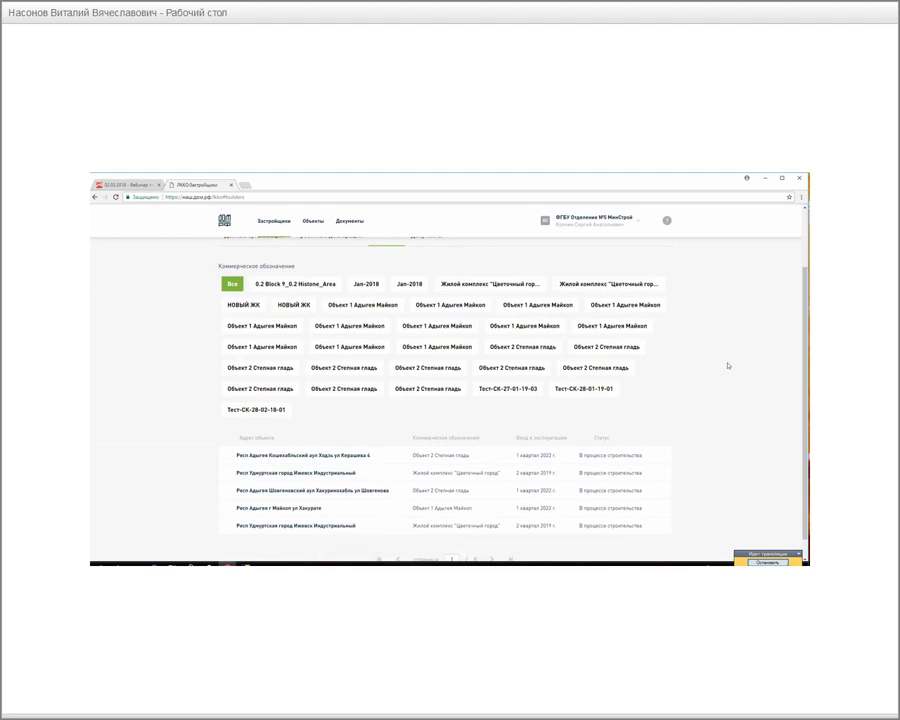
scroll(727, 365, "up", 1)
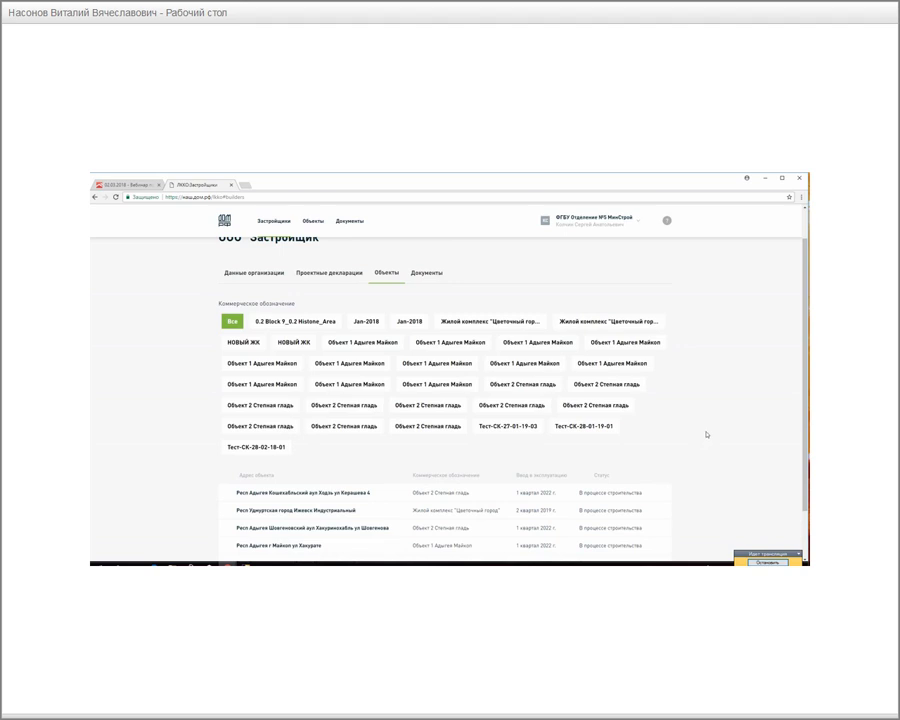
left_click(452, 428)
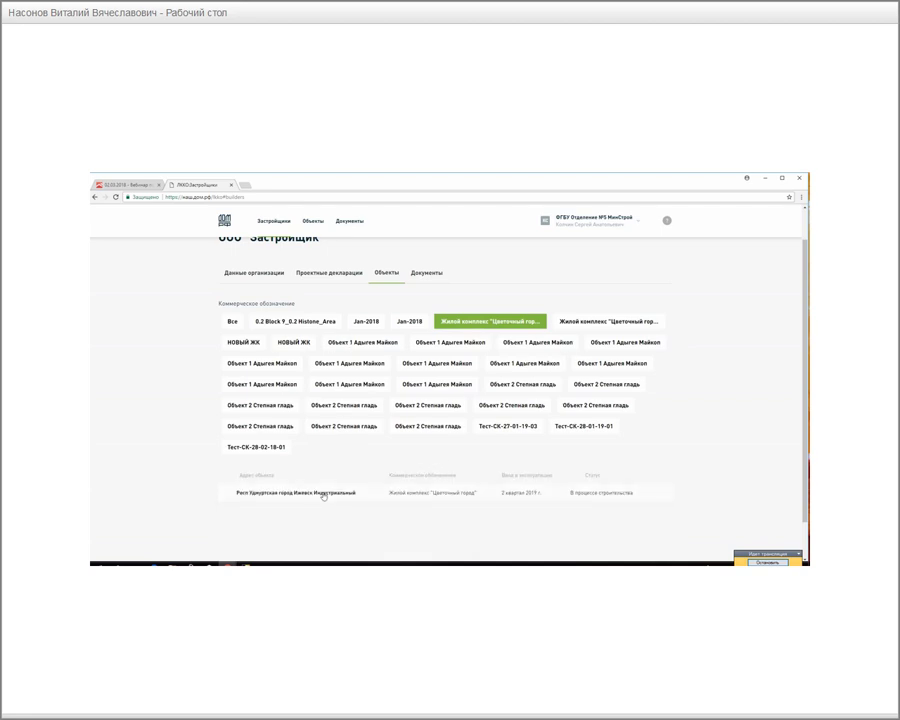
left_click(323, 494)
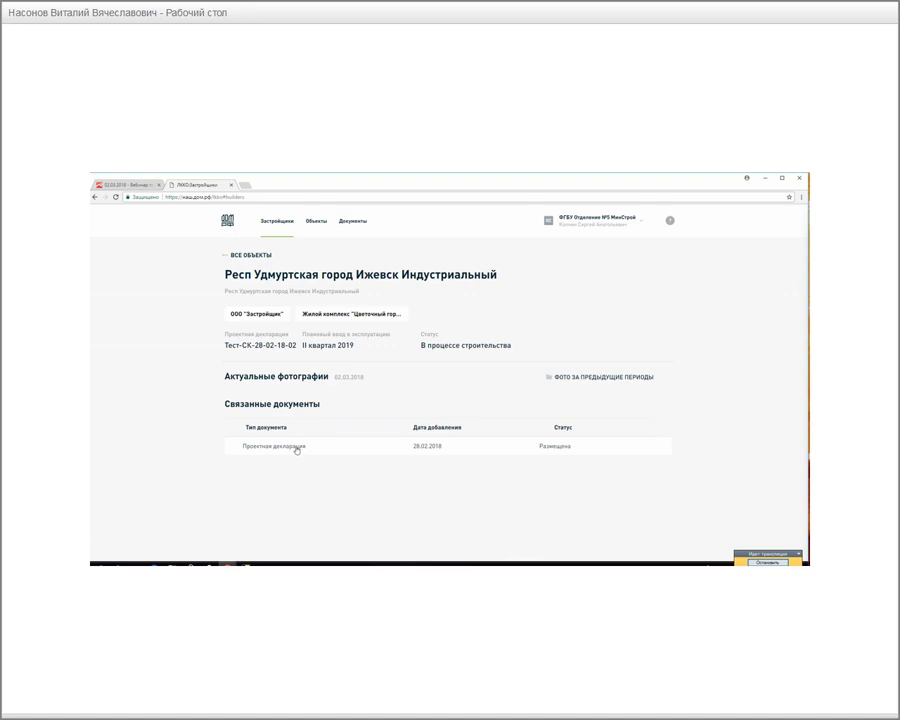
View the project declaration linked to the object, and go back to the list of all objects.
left_click(297, 450)
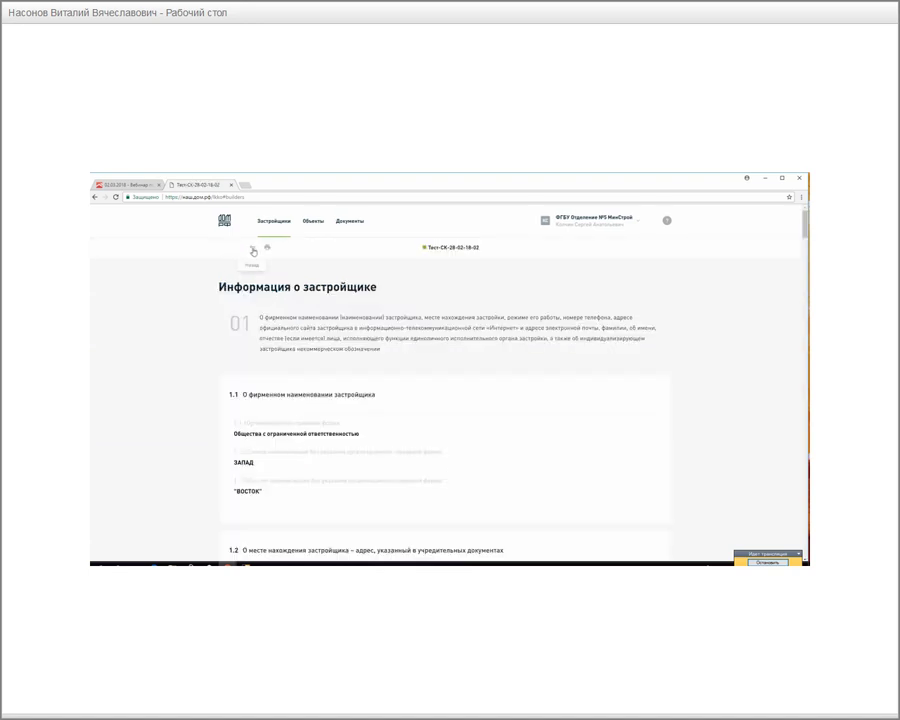
left_click(253, 248)
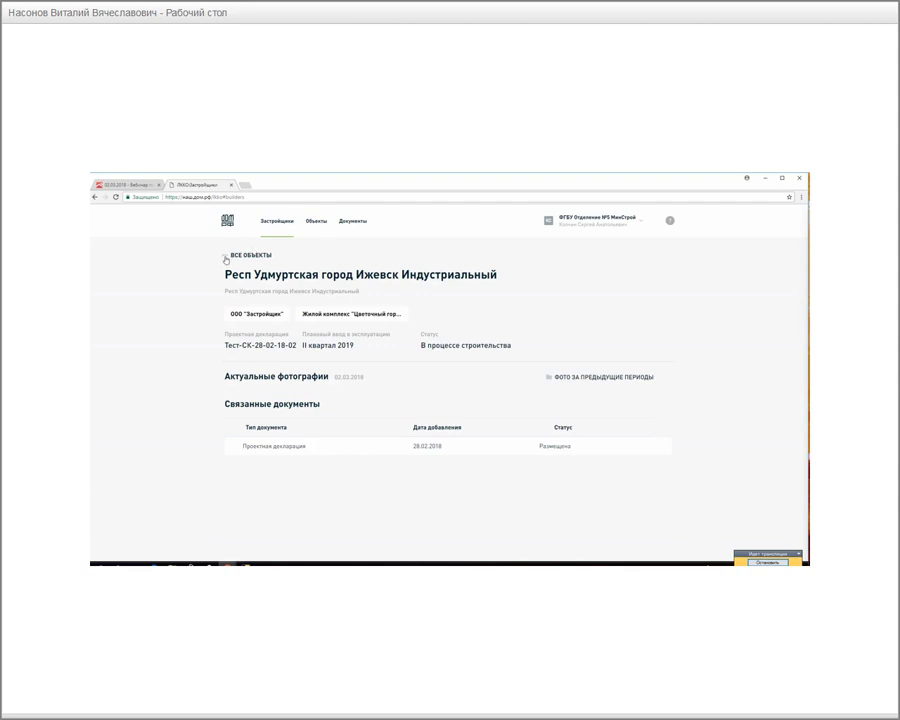
left_click(226, 260)
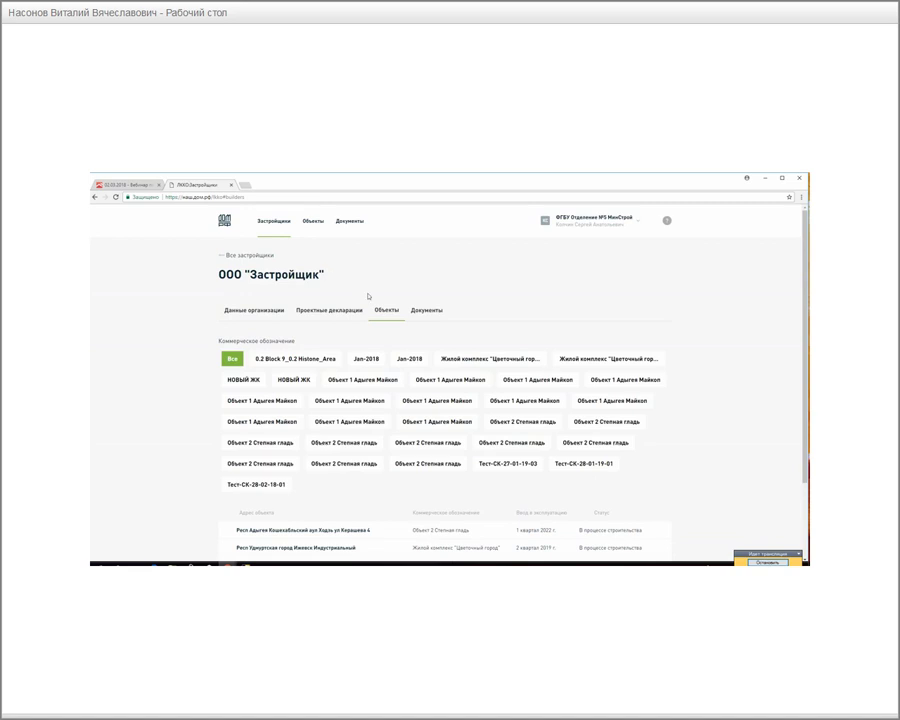
View the documents of ООО "Застройщик" and return to the list of all developers.
left_click(424, 311)
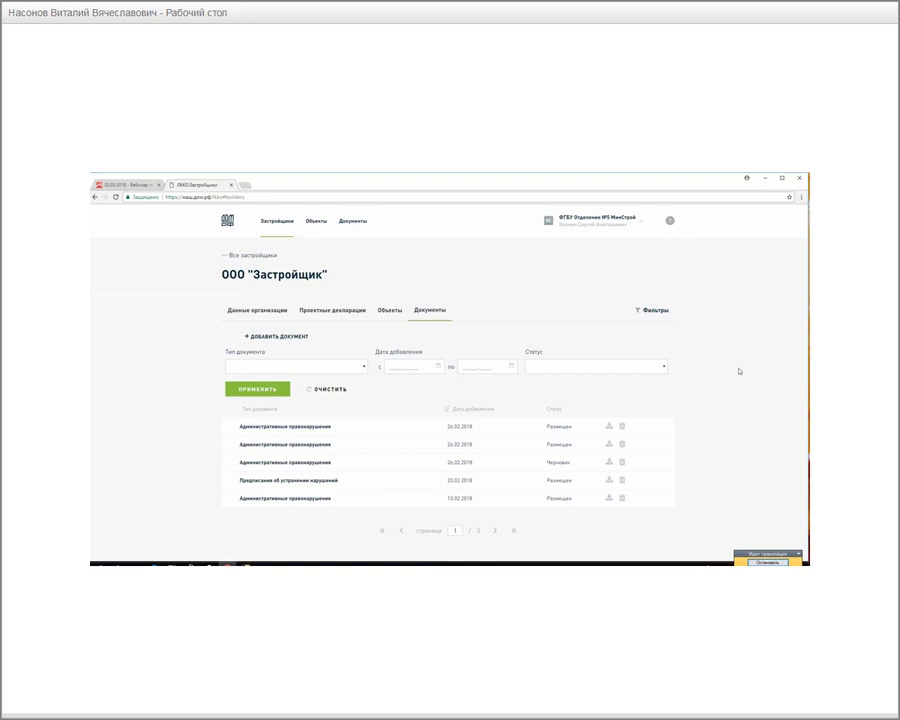
left_click(225, 257)
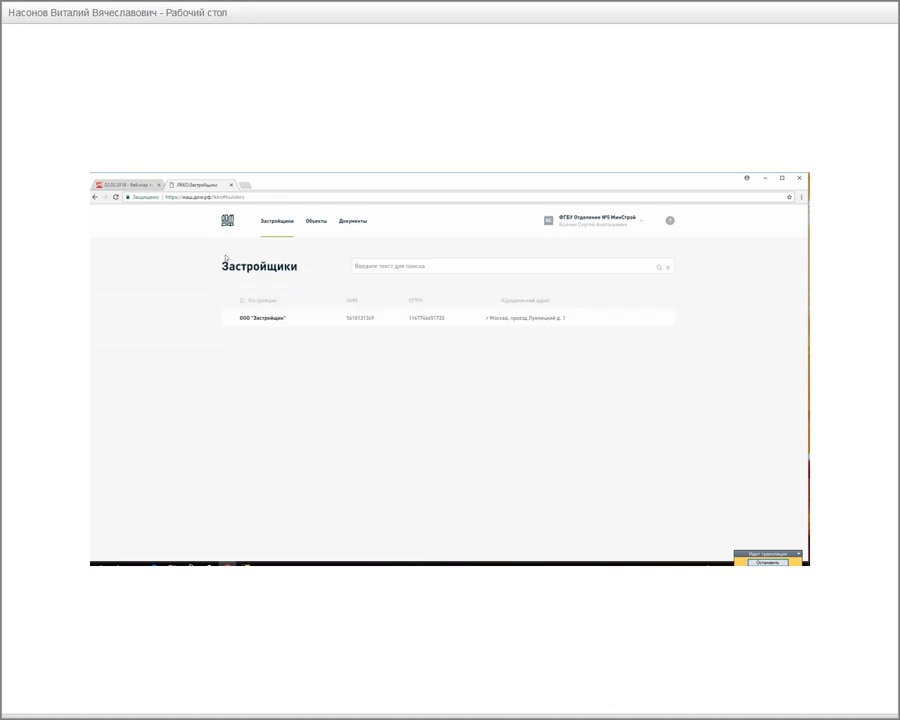
Open the list of all real-estate objects, display its filters, and look through the developer and project declaration choices.
left_click(315, 221)
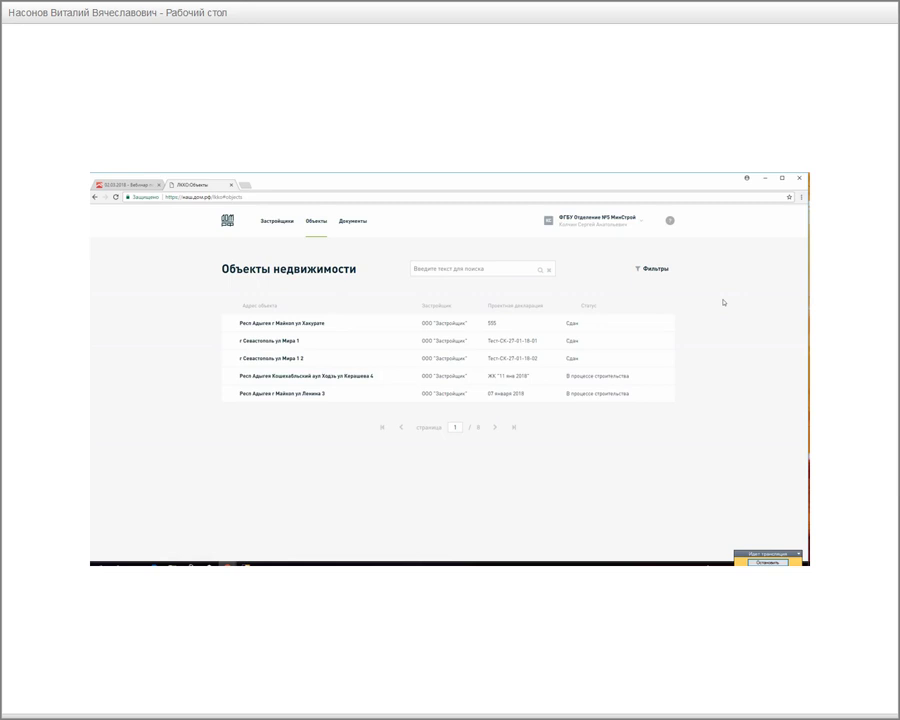
left_click(659, 272)
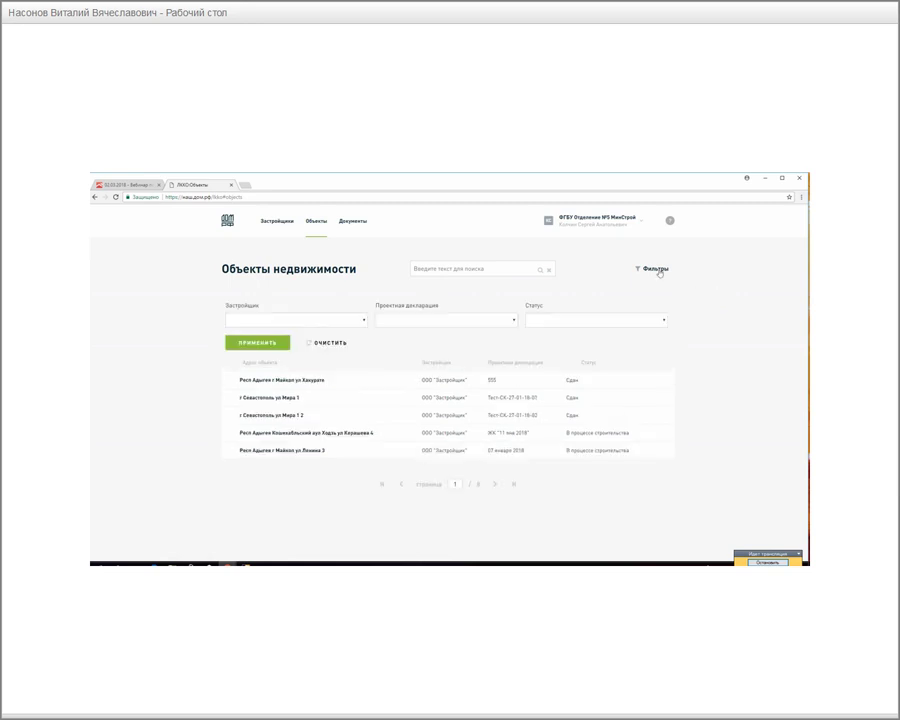
left_click(351, 322)
left_click(350, 324)
left_click(429, 318)
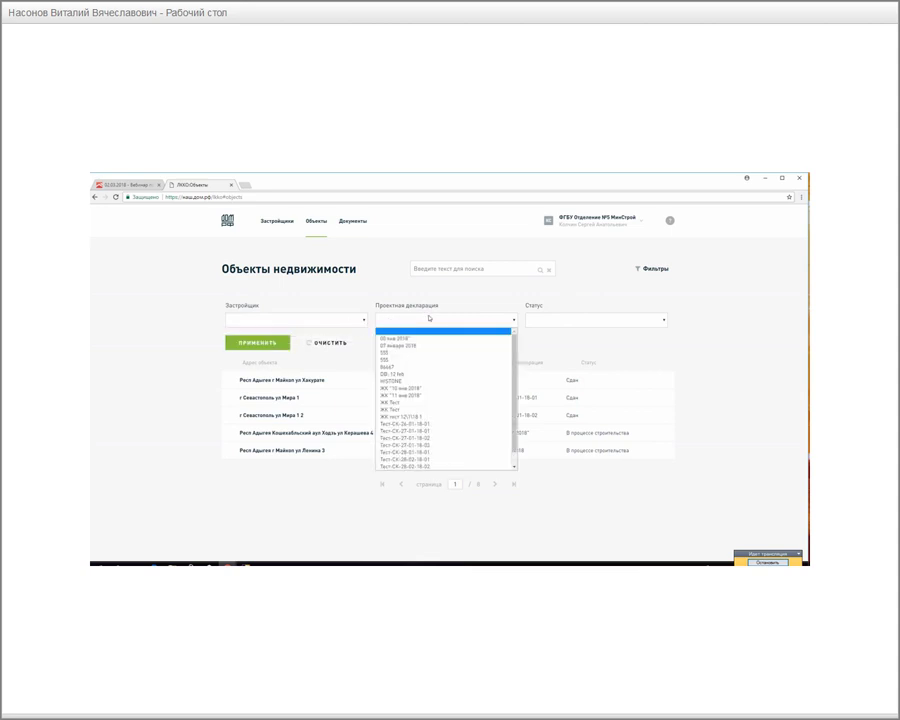
left_click(429, 318)
Filter the objects by the status Сдан, clear the filter, and view page 2 of the full list.
left_click(560, 320)
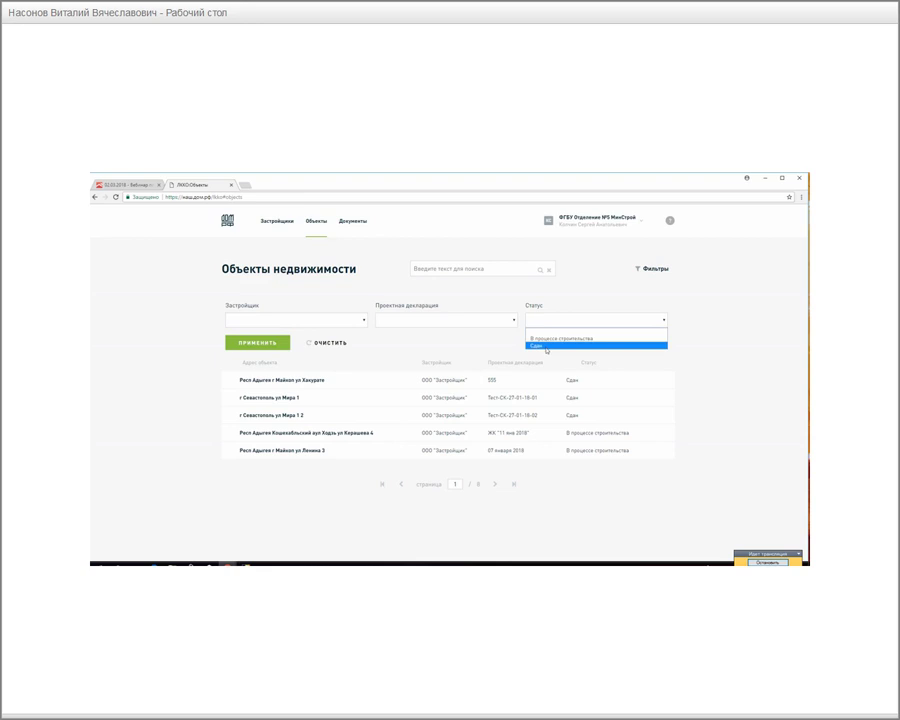
left_click(560, 345)
left_click(276, 346)
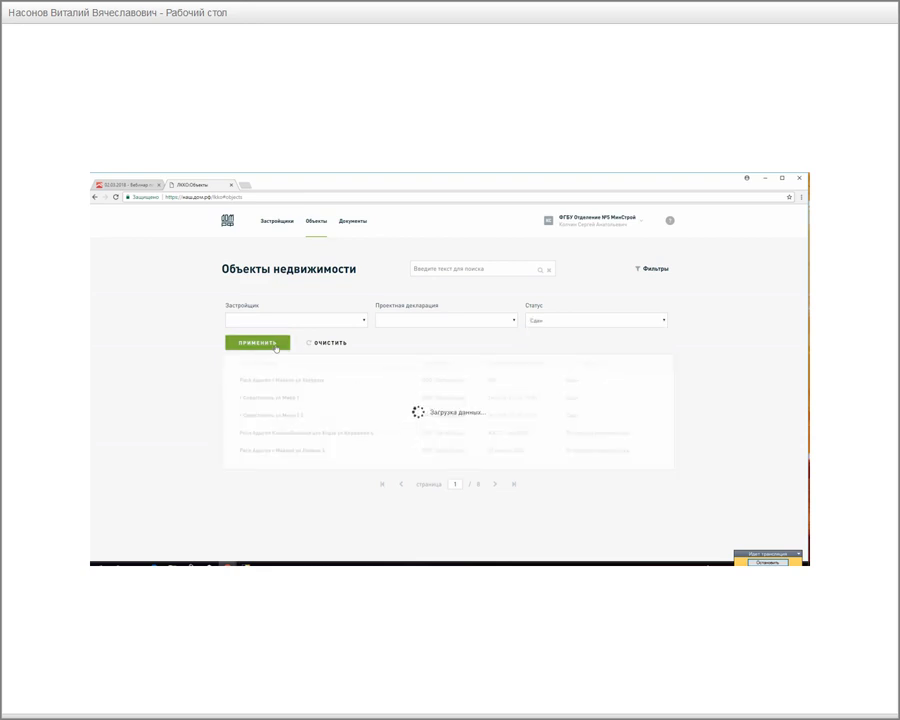
left_click(328, 343)
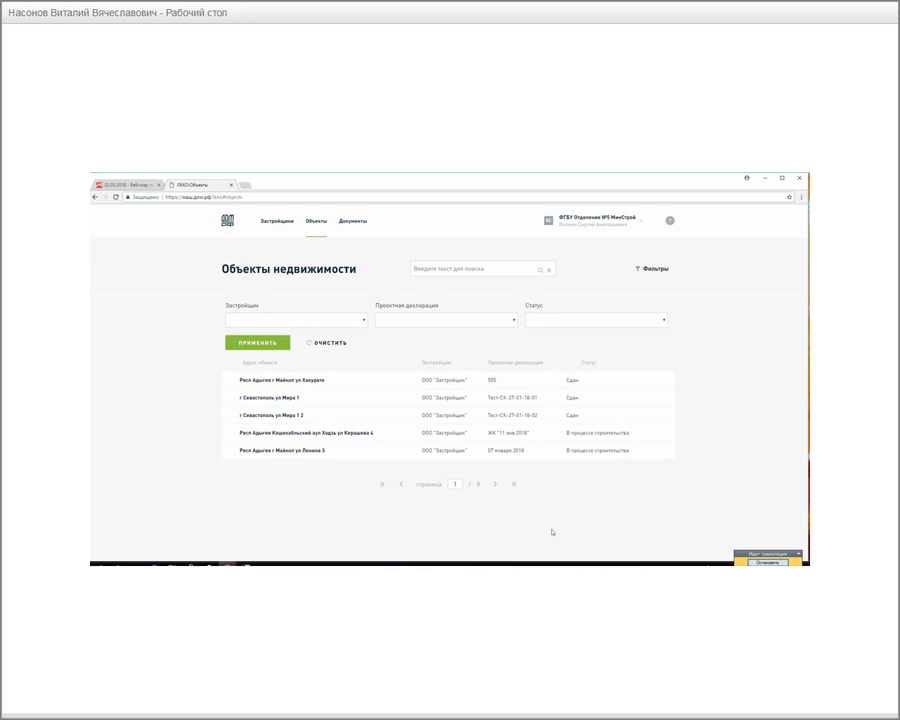
left_click(495, 484)
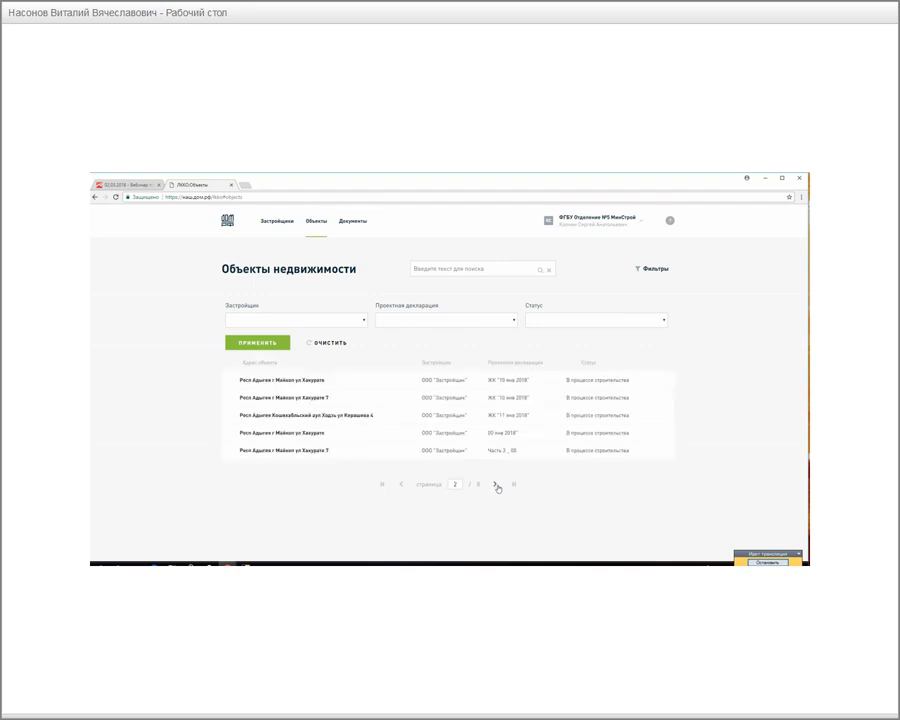
In the documents section, begin a new Проверки деятельности застройщика document for ООО "Застройщик" with the number Документ 1.
left_click(355, 222)
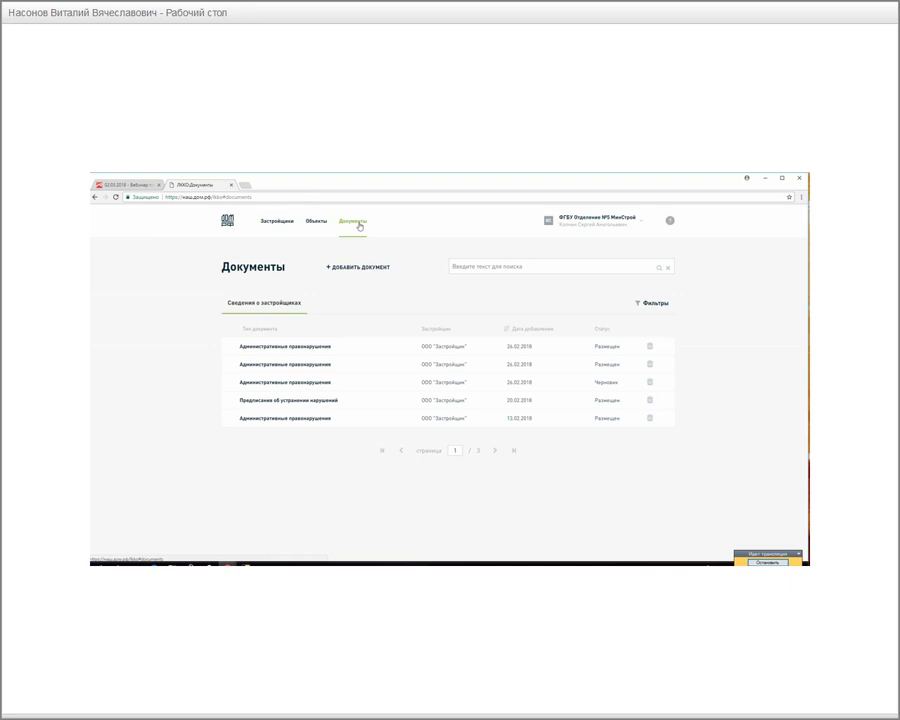
left_click(364, 269)
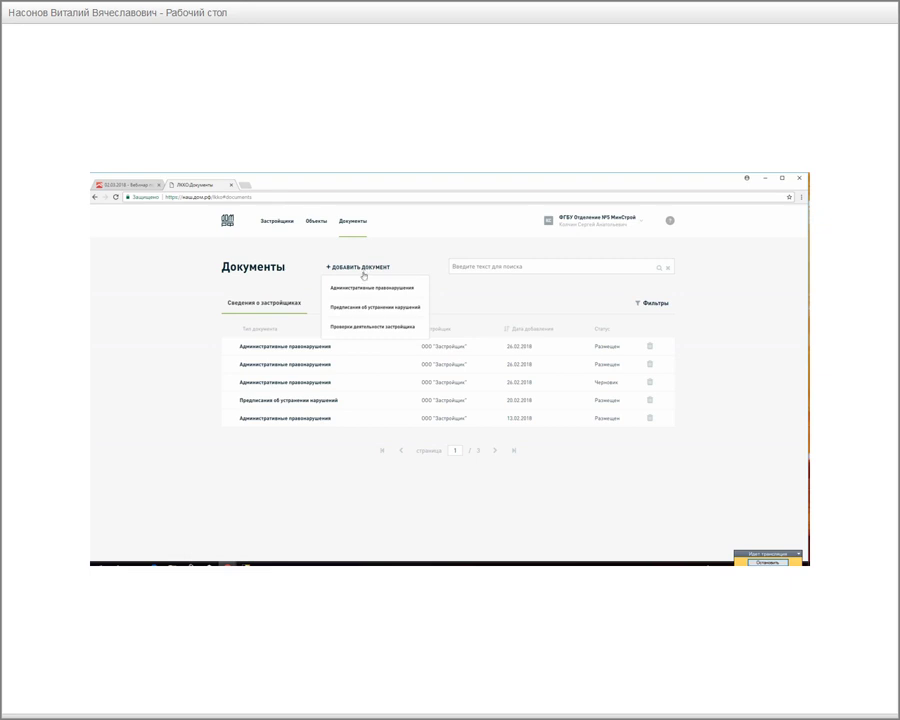
left_click(359, 328)
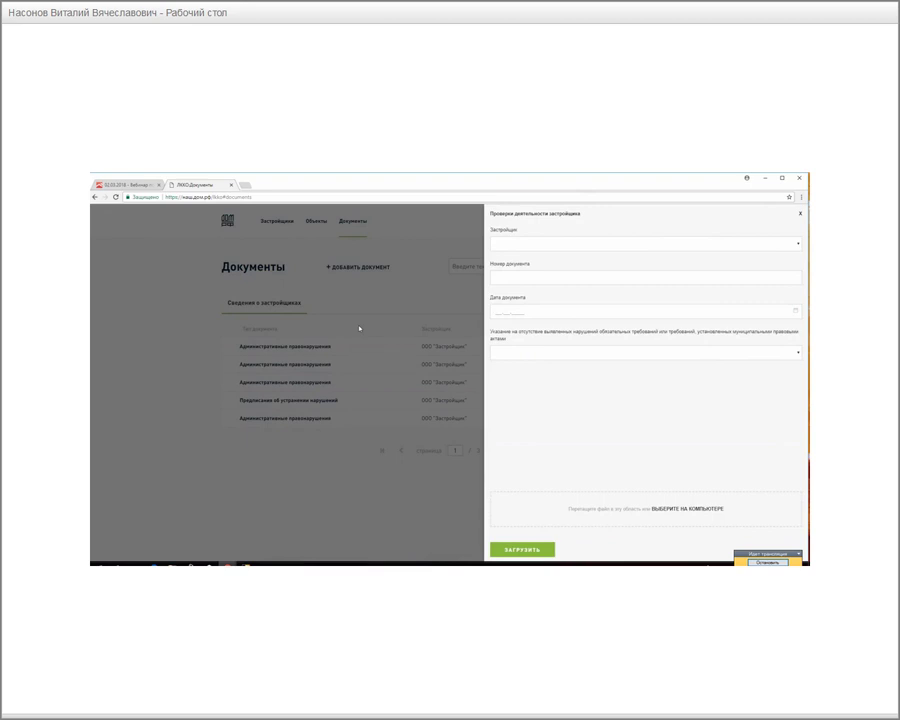
left_click(508, 245)
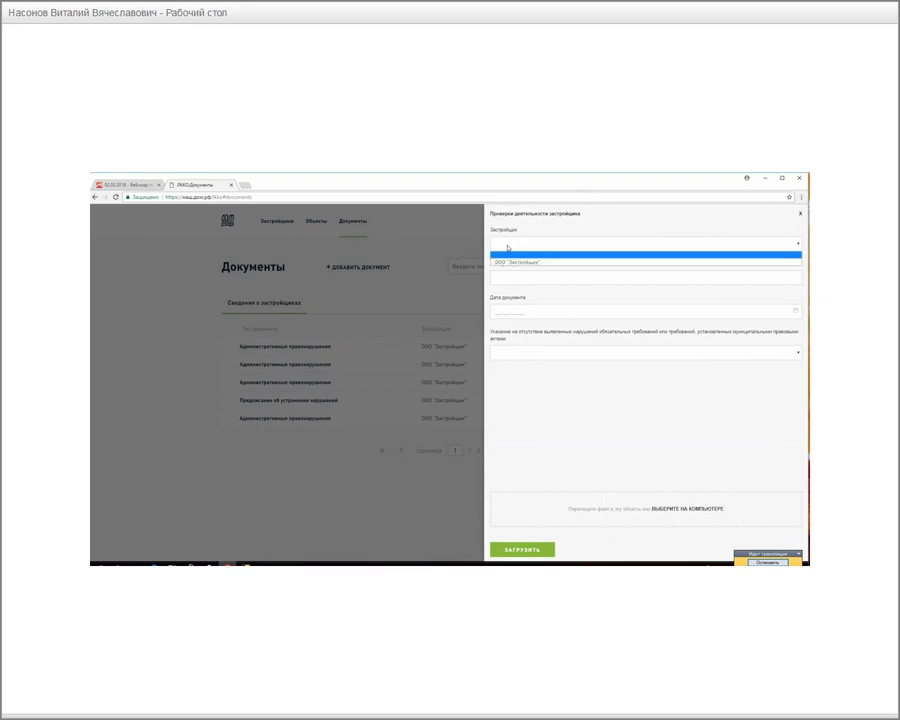
left_click(515, 262)
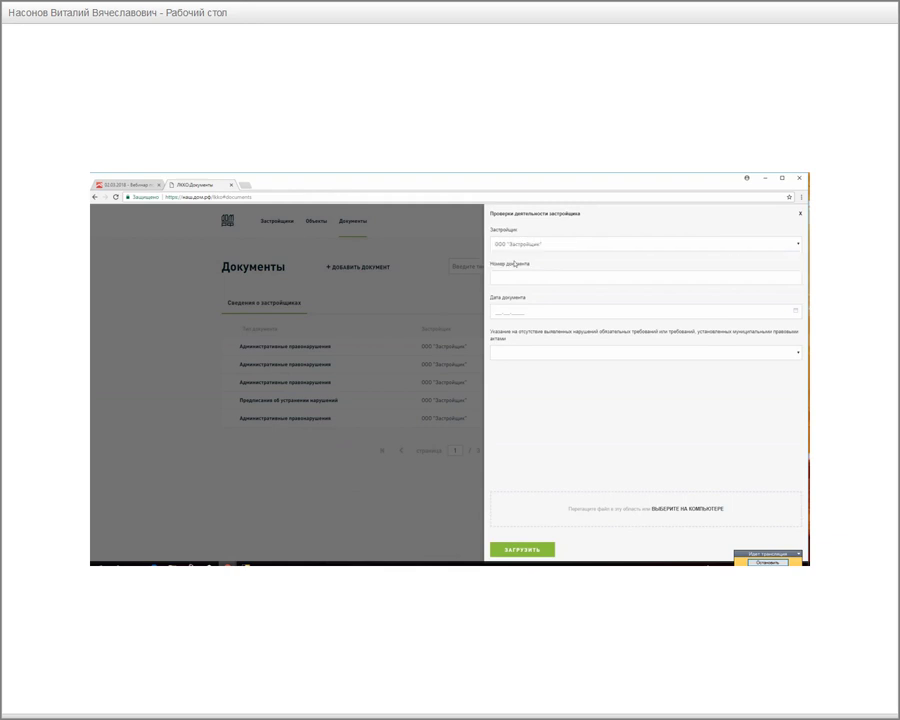
left_click(521, 283)
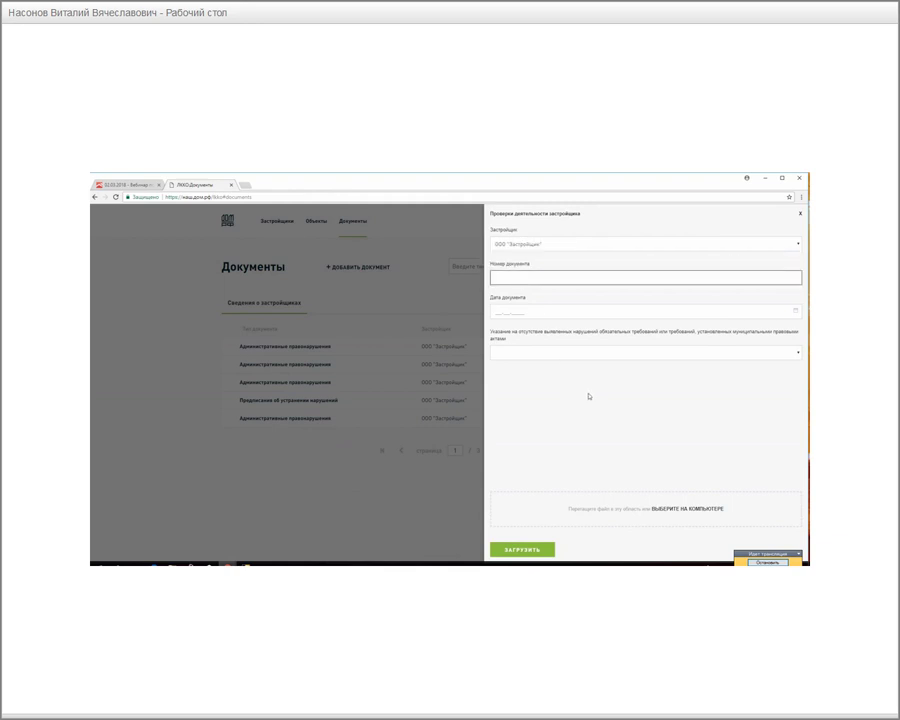
type("Документ 1")
Set the inspection document's date to 02.03.2018 and the indication about detected violations to Отсутствуют.
left_click(548, 311)
left_click(548, 366)
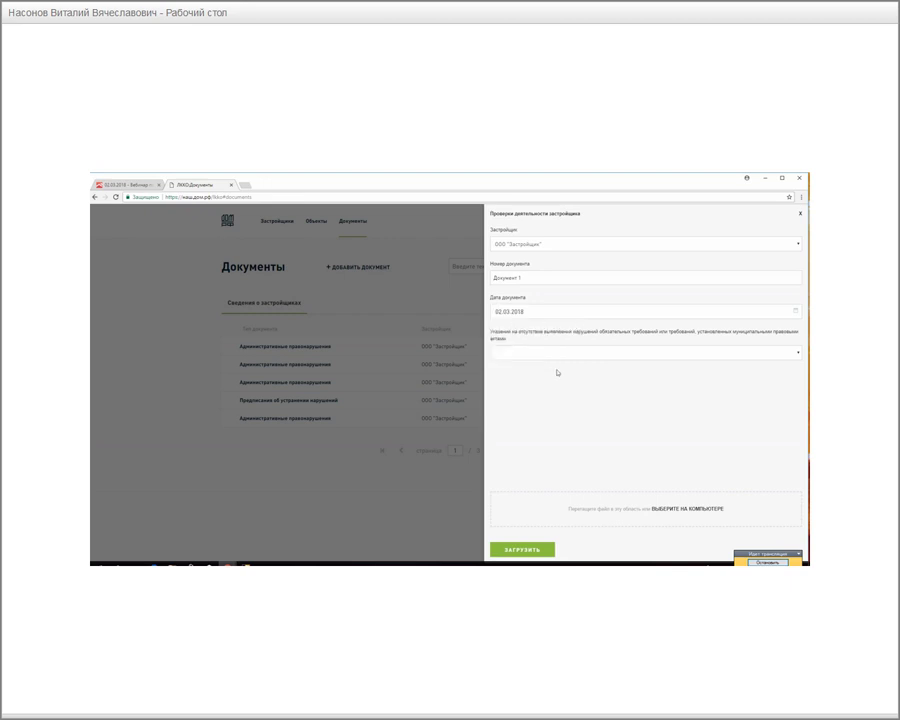
left_click(537, 353)
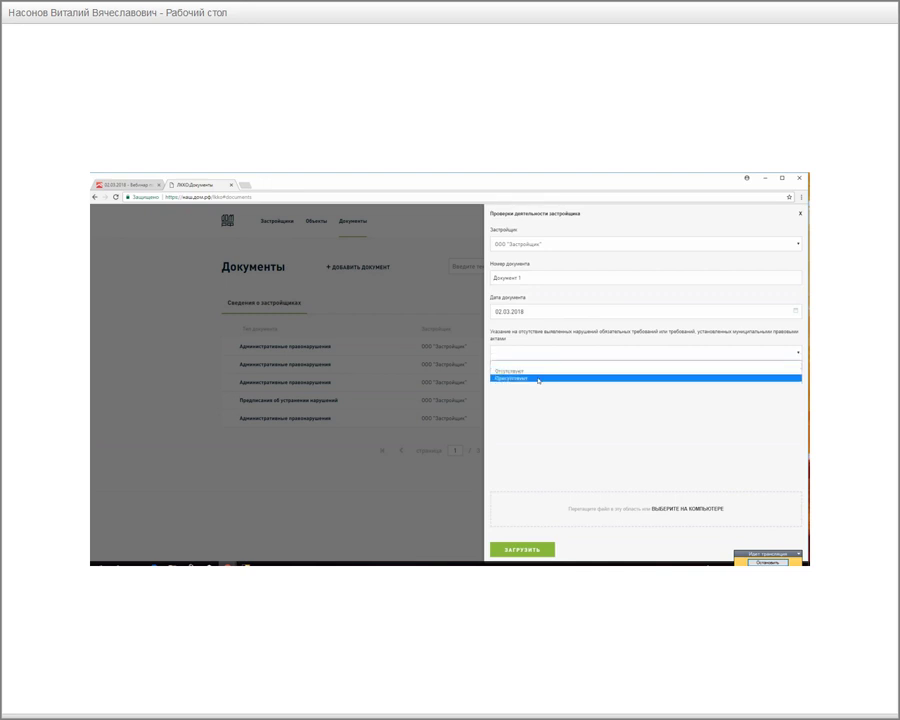
left_click(535, 372)
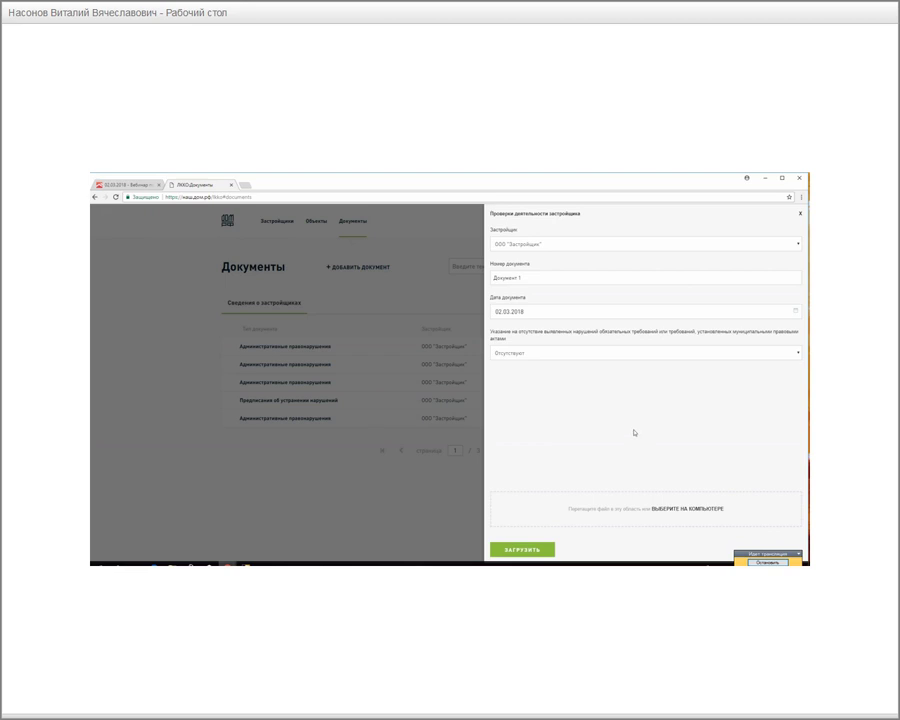
Attach the file договор.pdf to the inspection document and upload the document.
left_click(648, 509)
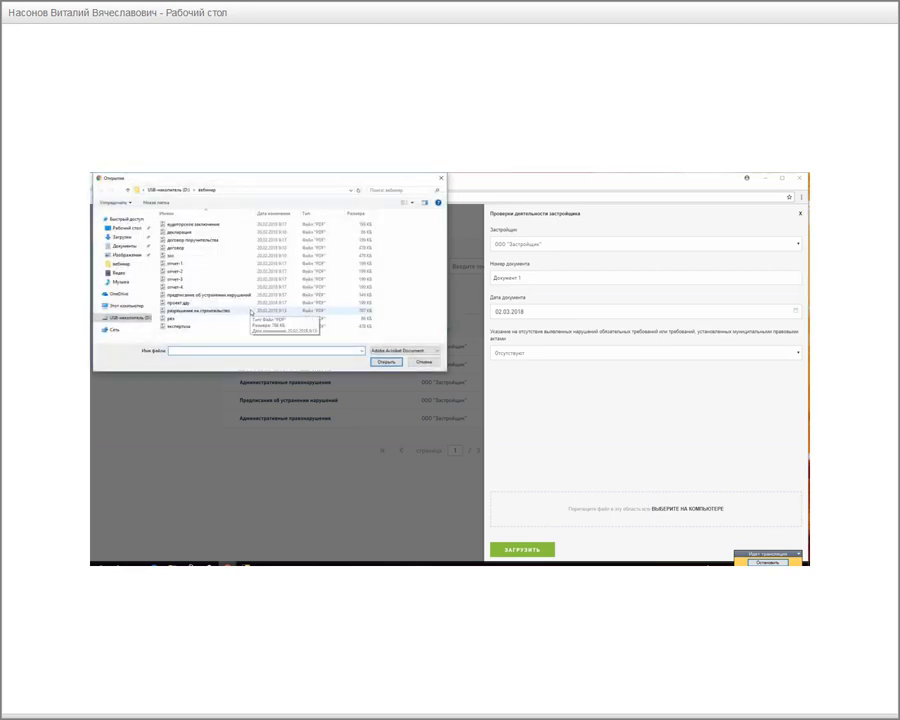
double_click(172, 248)
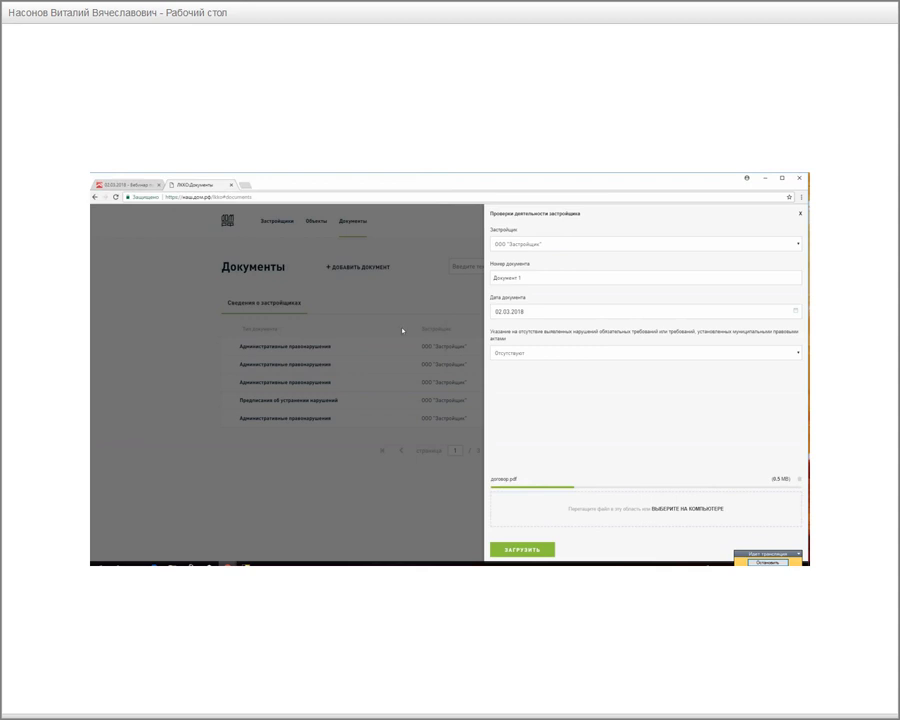
left_click(523, 550)
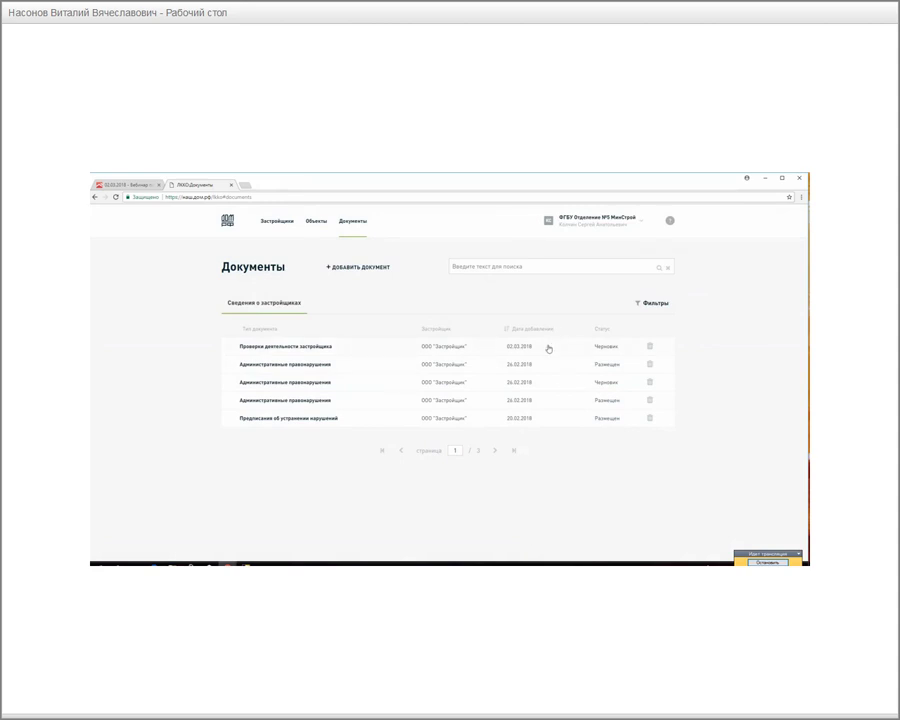
Request deletion of the new Проверки деятельности застройщика draft but cancel it, and publish the draft instead.
left_click(650, 347)
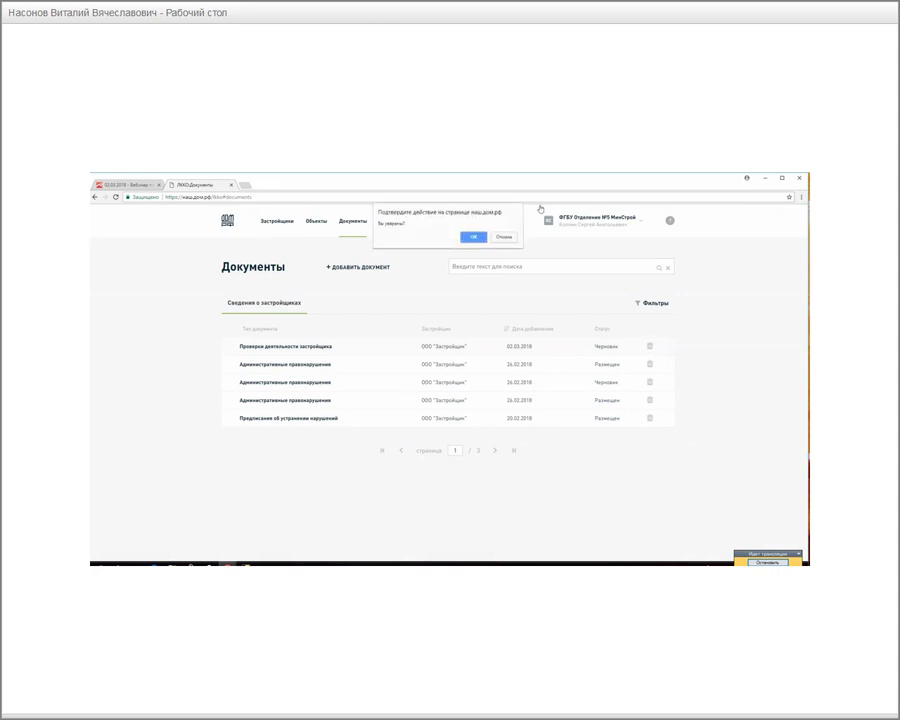
left_click(503, 237)
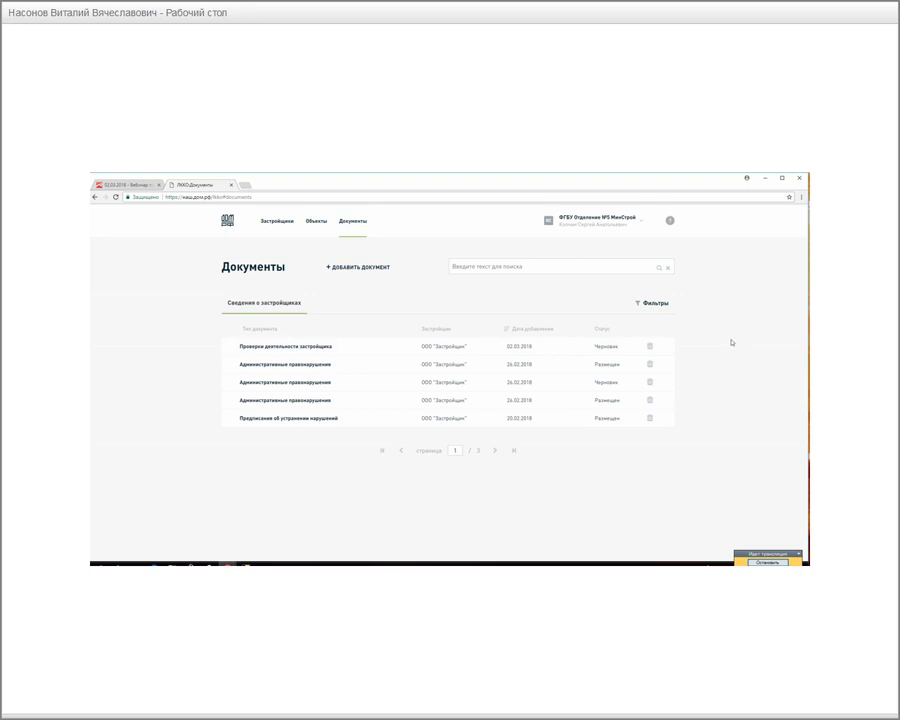
left_click(533, 349)
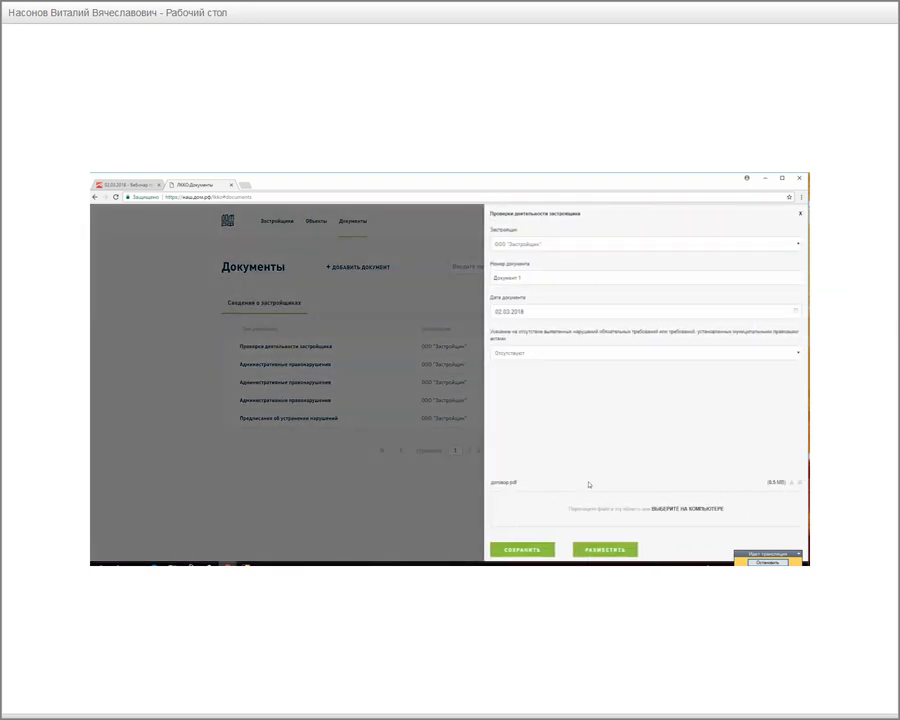
left_click(606, 547)
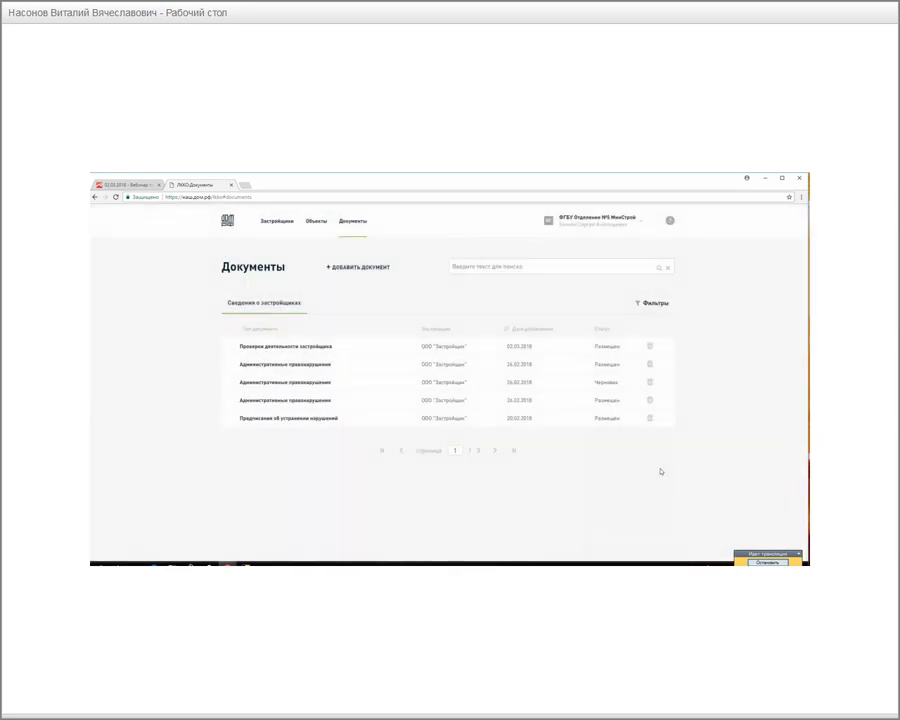
Begin a new Предписания об устранении нарушений document for ООО "Застройщик" with the registration number Номер один.
left_click(369, 270)
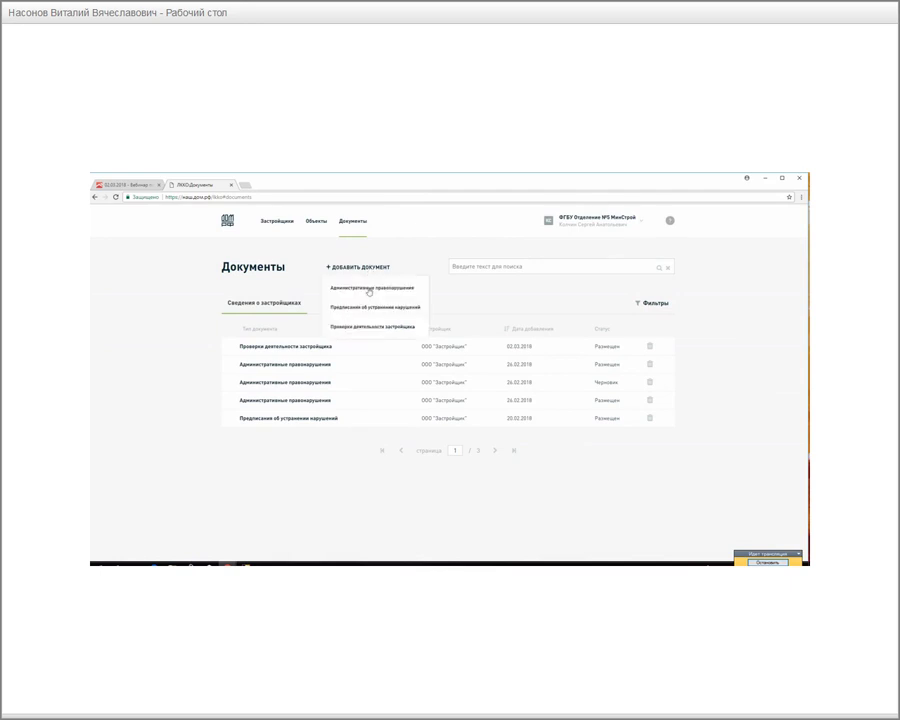
left_click(371, 311)
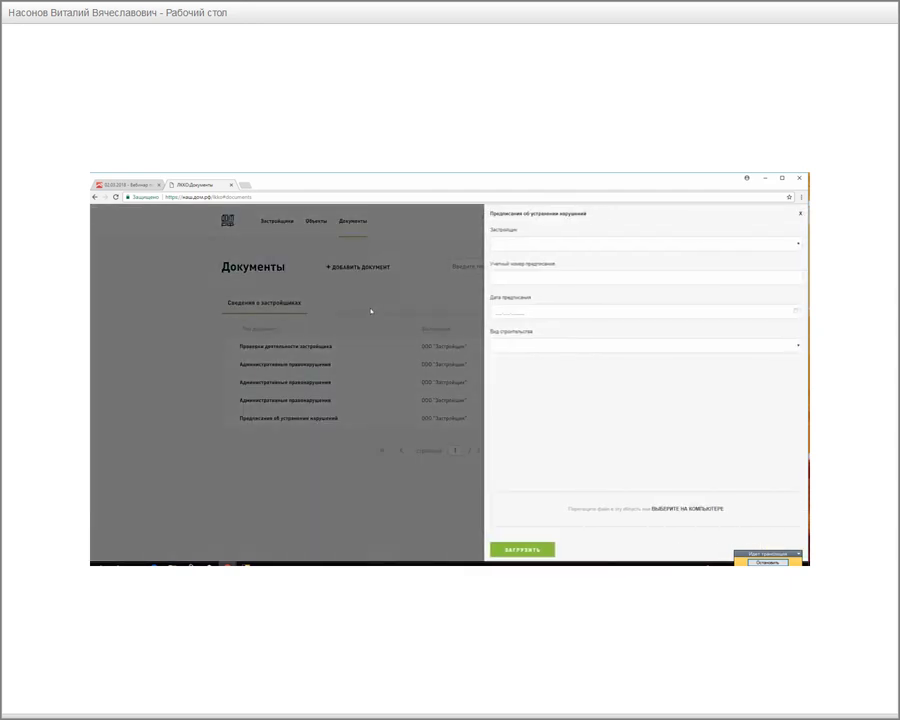
left_click(534, 244)
left_click(534, 261)
left_click(535, 279)
type("Номер п")
type("дин")
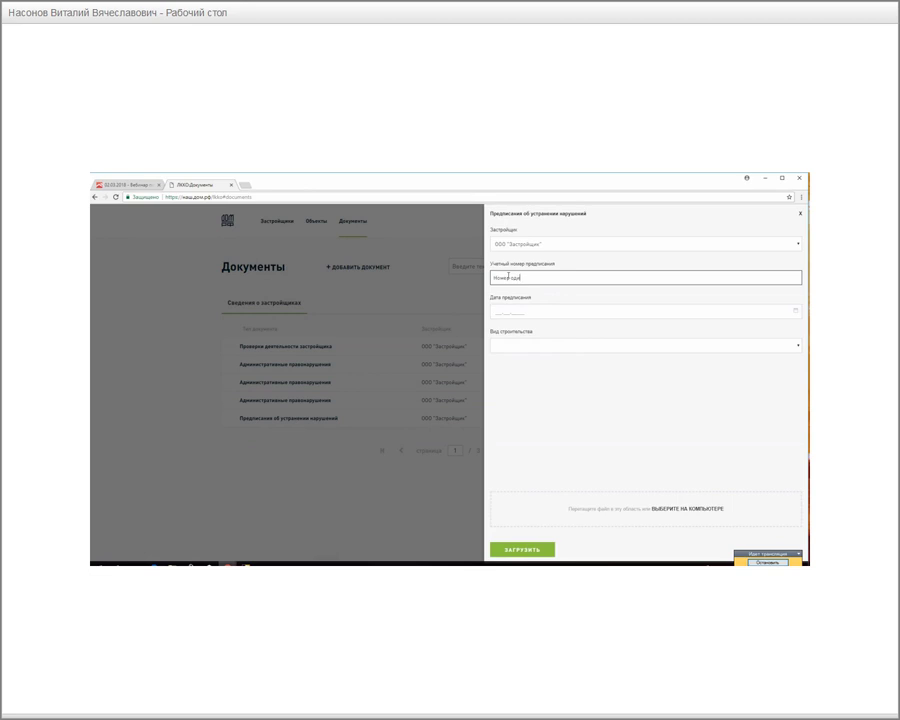
Set the order's date to 02.03.2018 and its construction type to Работы по сохранению объекта культурного наследия.
left_click(497, 312)
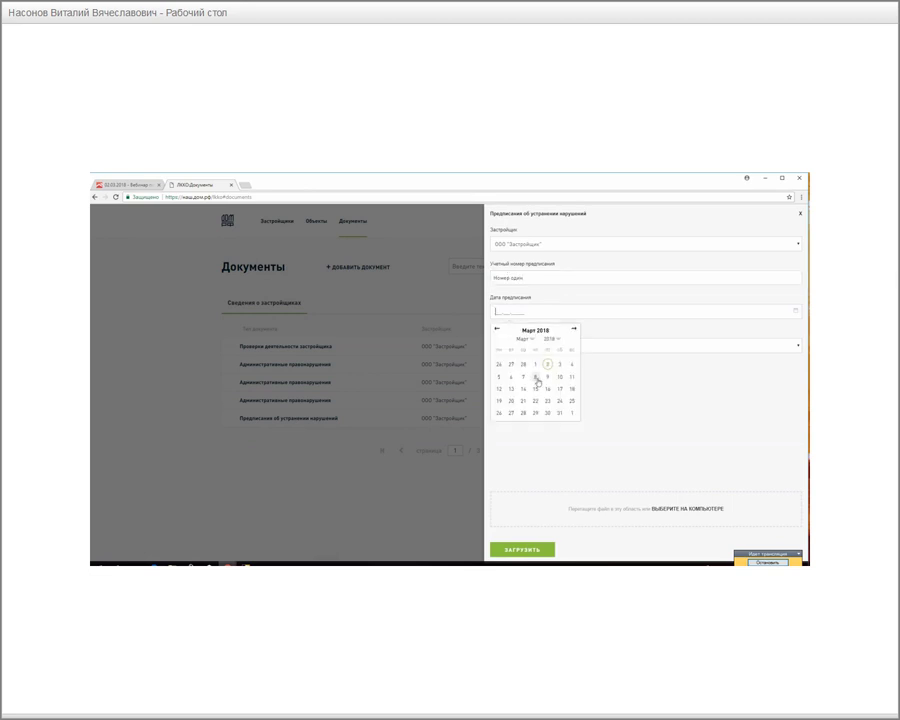
left_click(545, 363)
left_click(537, 346)
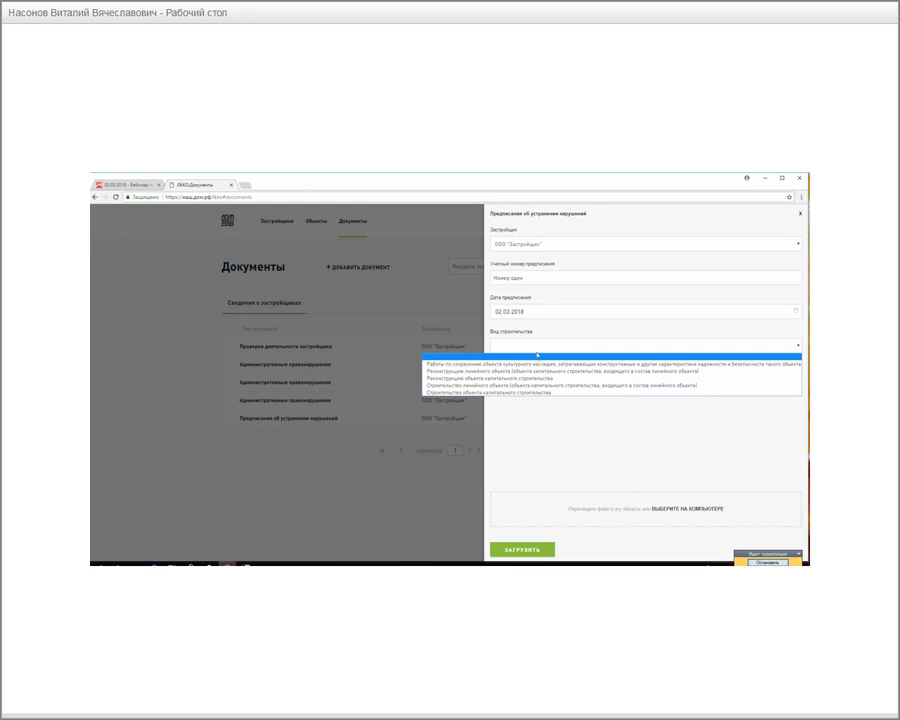
left_click(535, 364)
Attach the file договор.pdf to the Предписания об устранении нарушений document and upload the document.
left_click(575, 514)
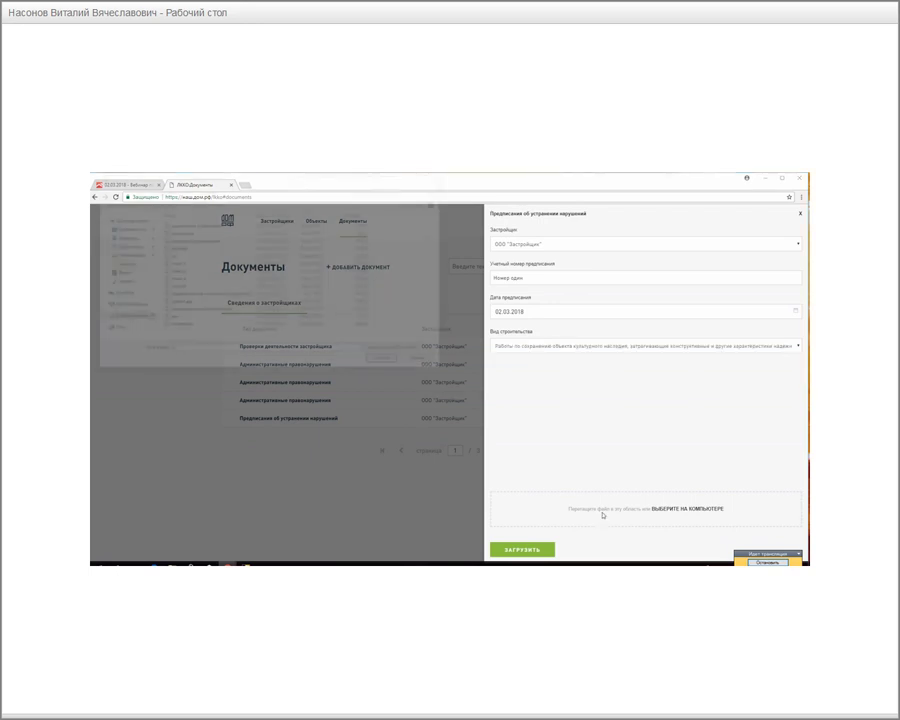
left_click(176, 247)
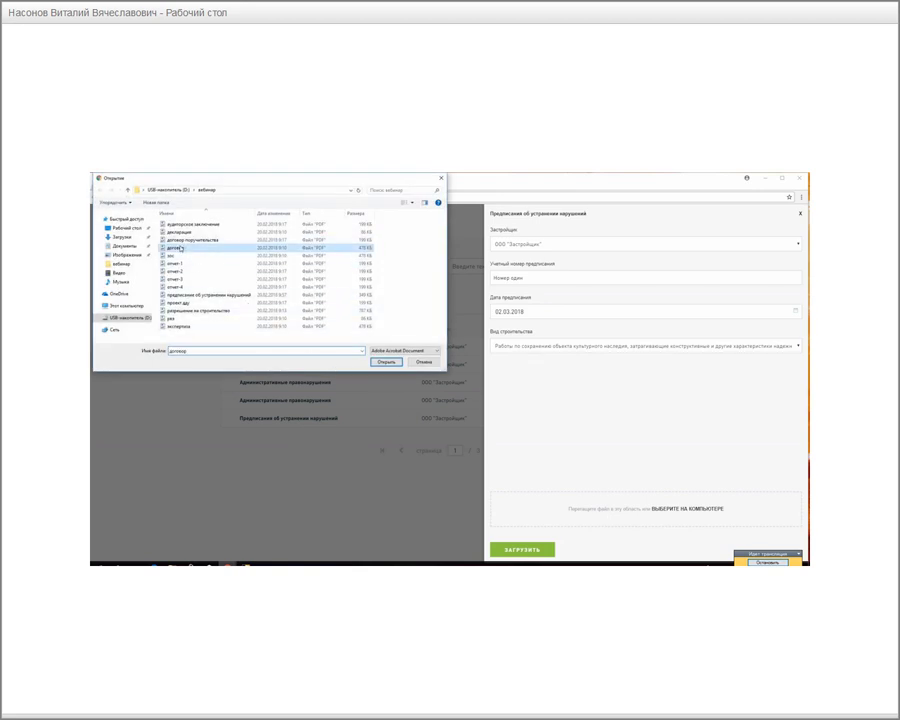
left_click(386, 361)
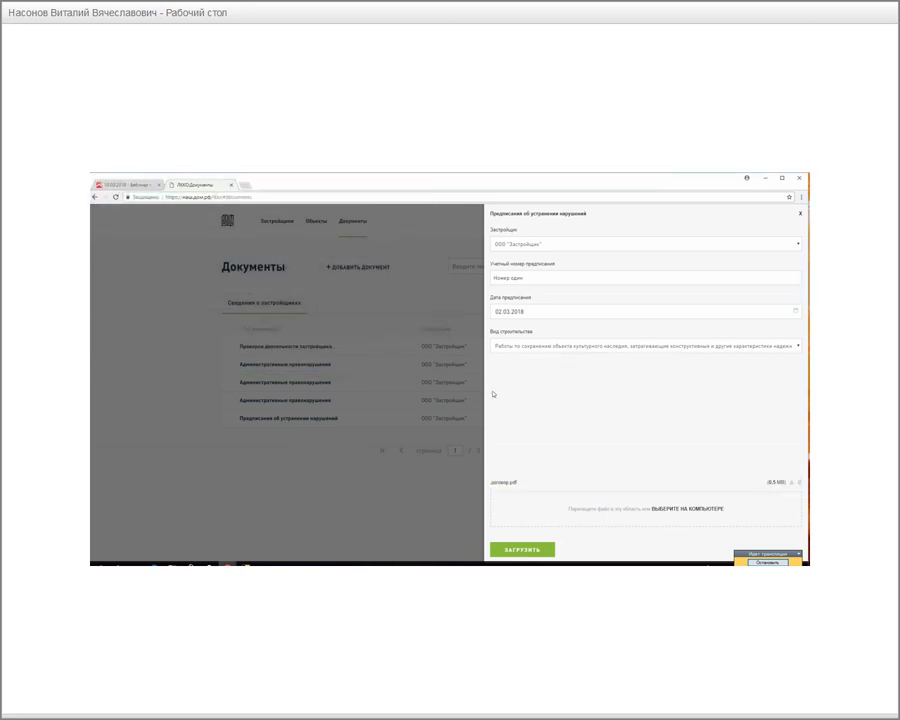
left_click(532, 550)
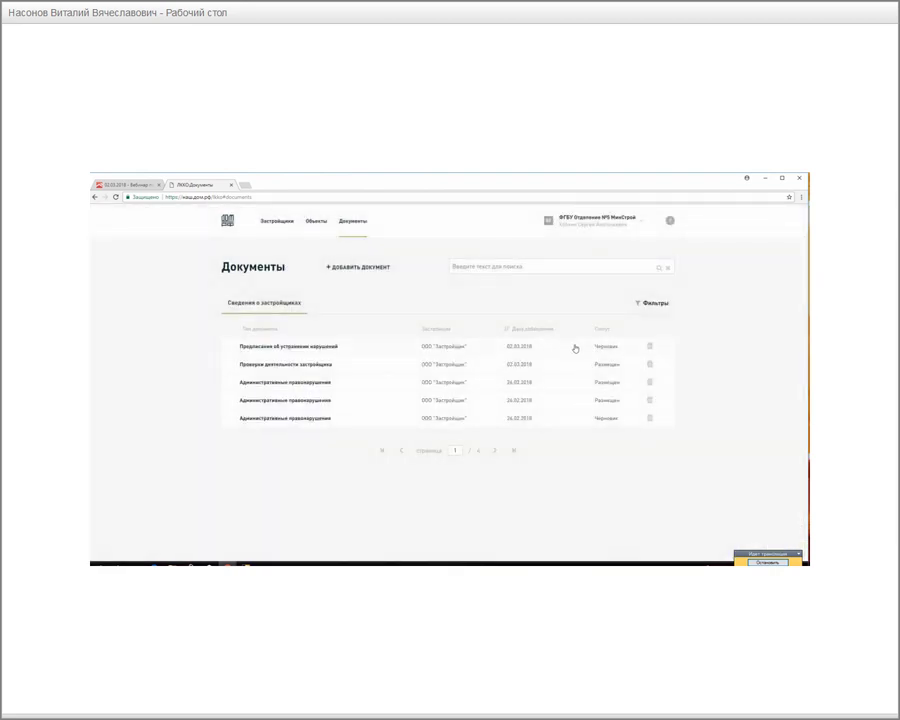
Publish the Предписания об устранении нарушений draft dated 02.03.2018 and view the document types available for adding.
left_click(575, 348)
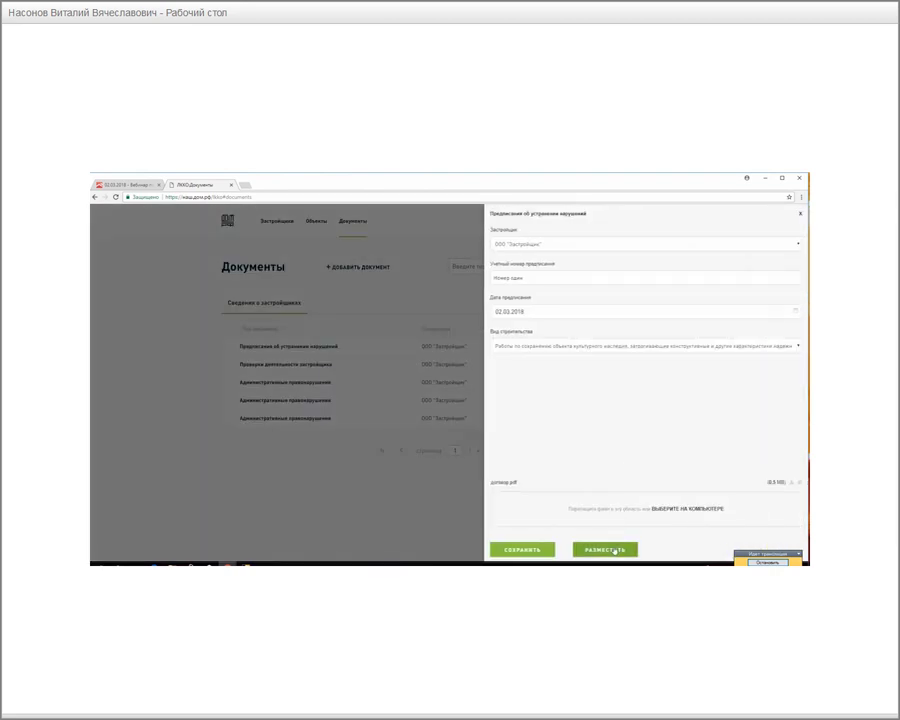
left_click(615, 550)
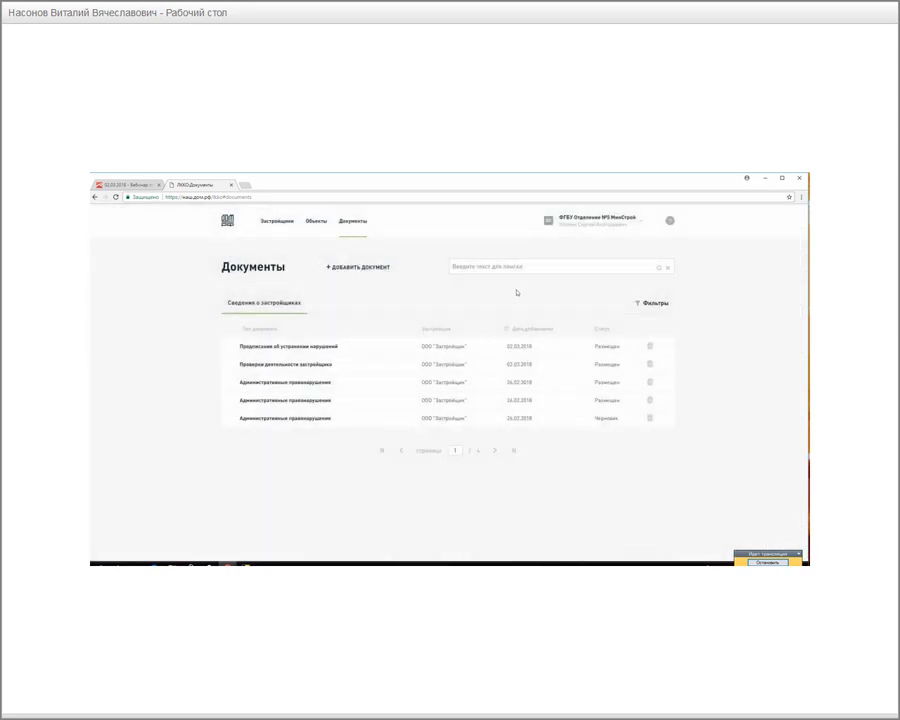
left_click(367, 268)
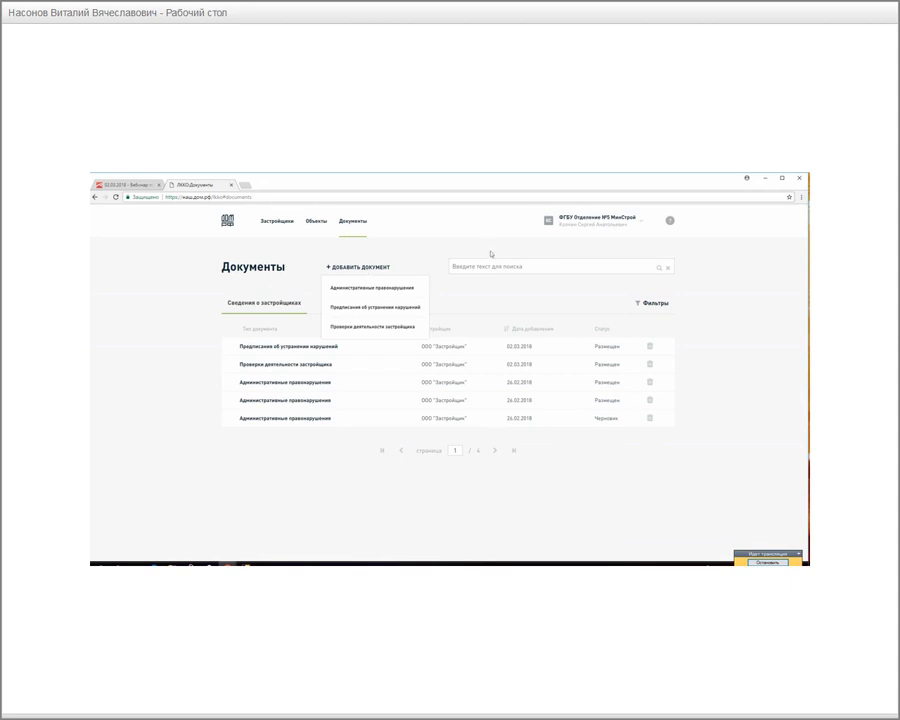
left_click(725, 318)
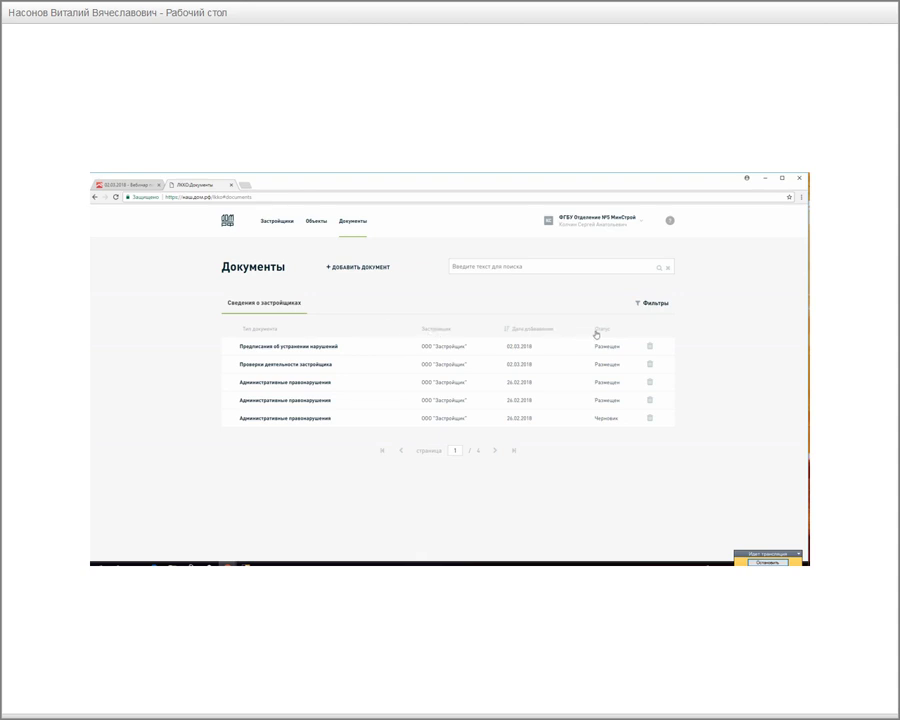
Filter the documents list by the document type Проверки деятельности застройщика.
left_click(650, 305)
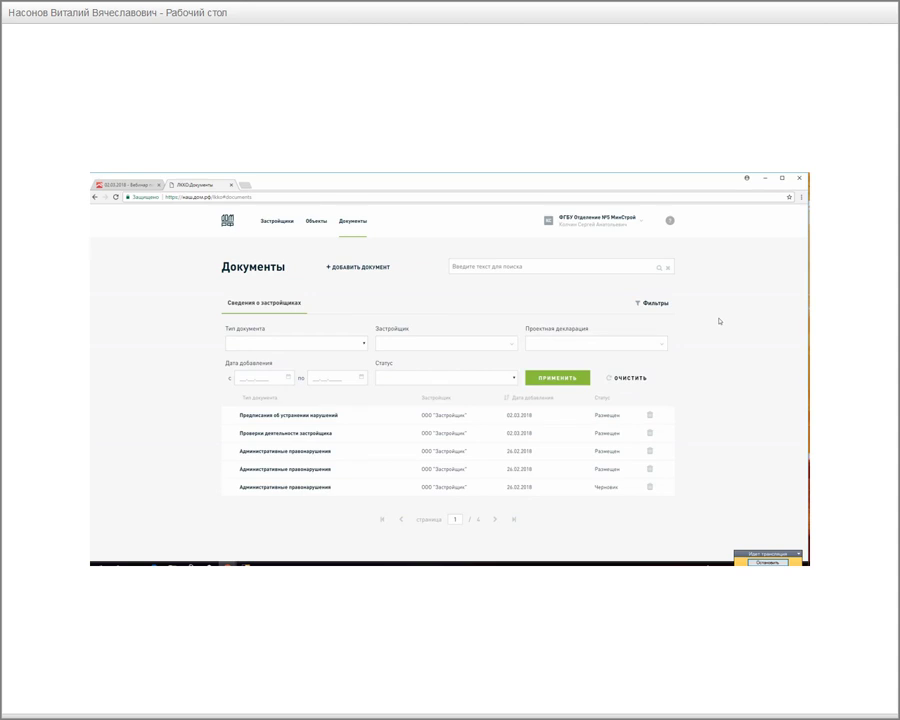
left_click(317, 345)
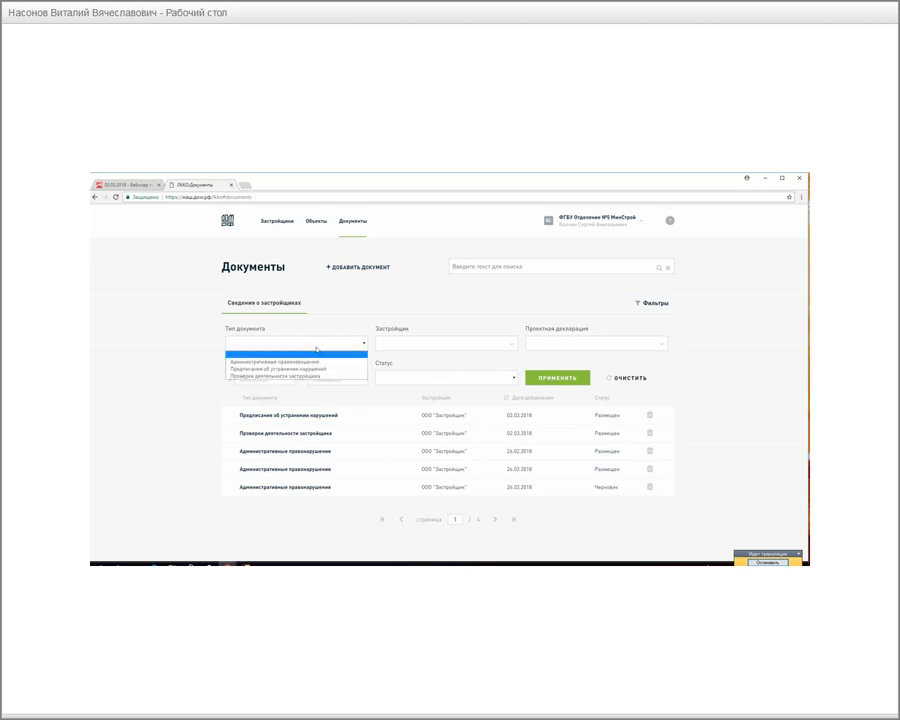
left_click(300, 375)
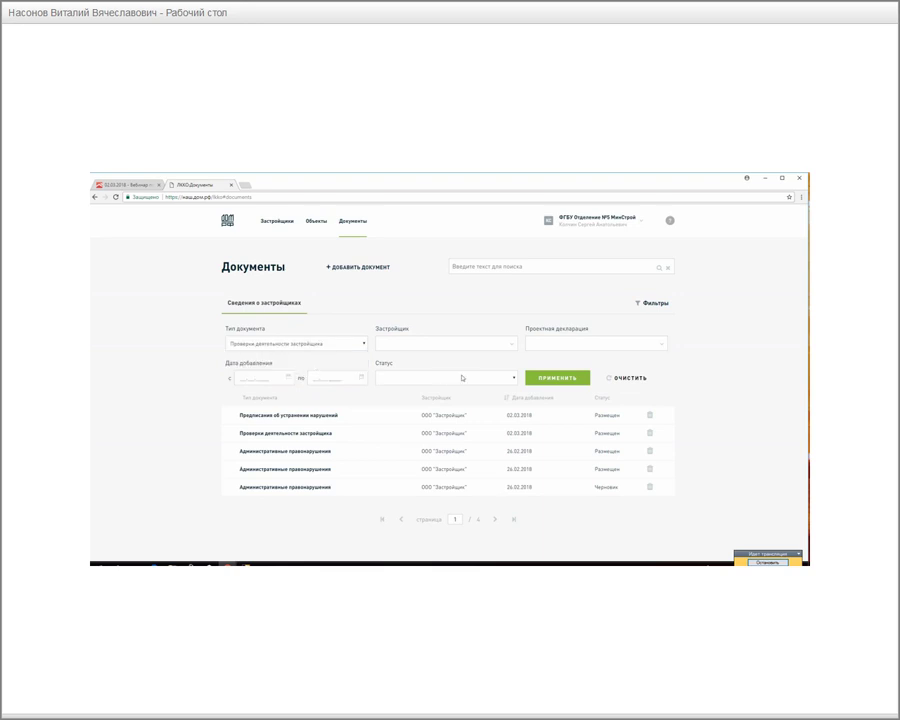
left_click(545, 379)
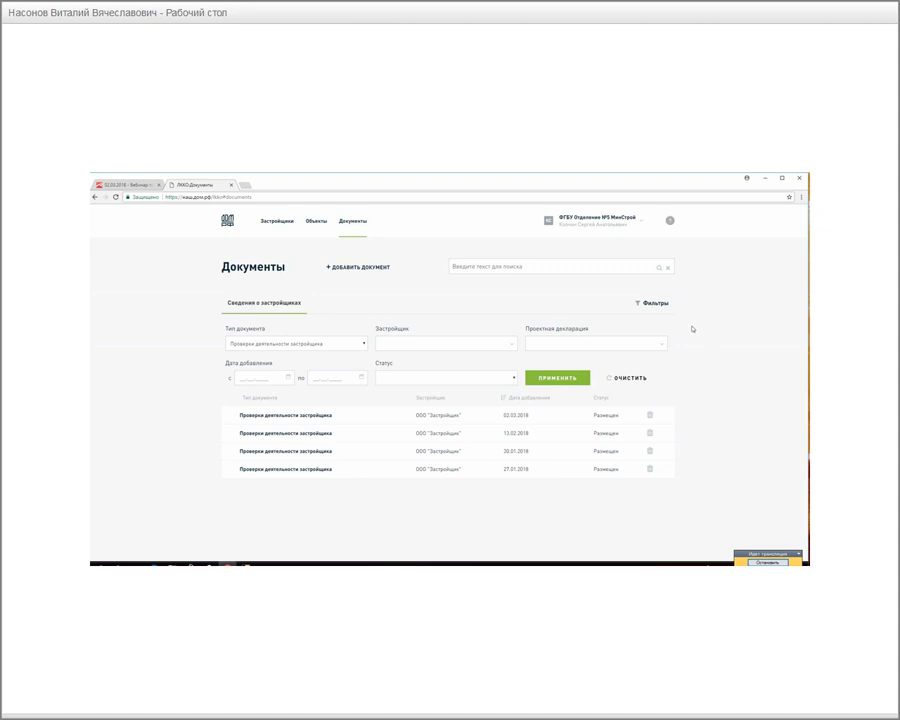
Show the account's support contacts and help options.
left_click(670, 223)
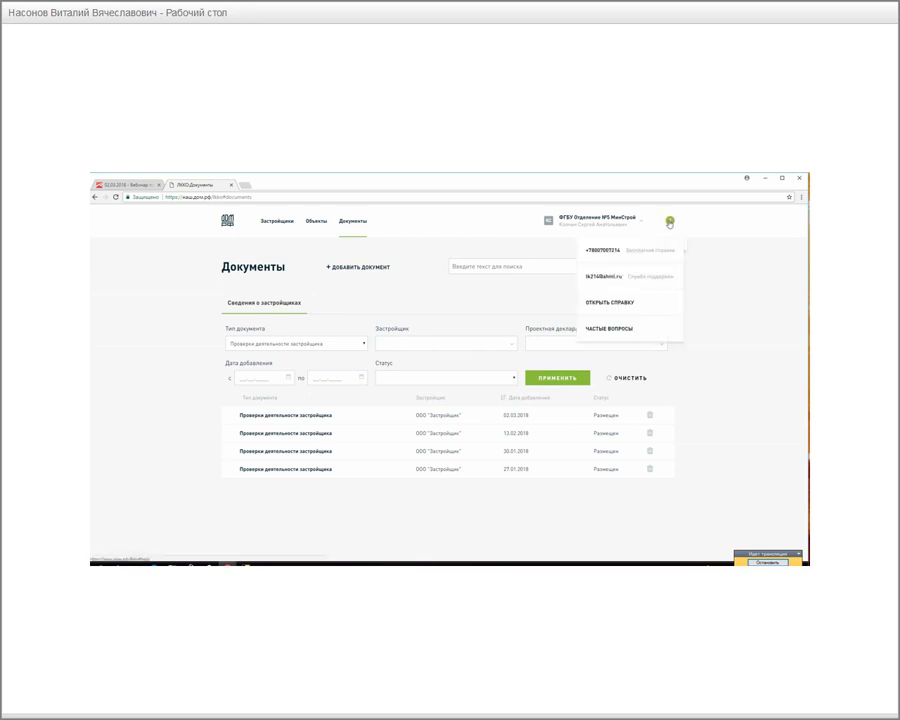